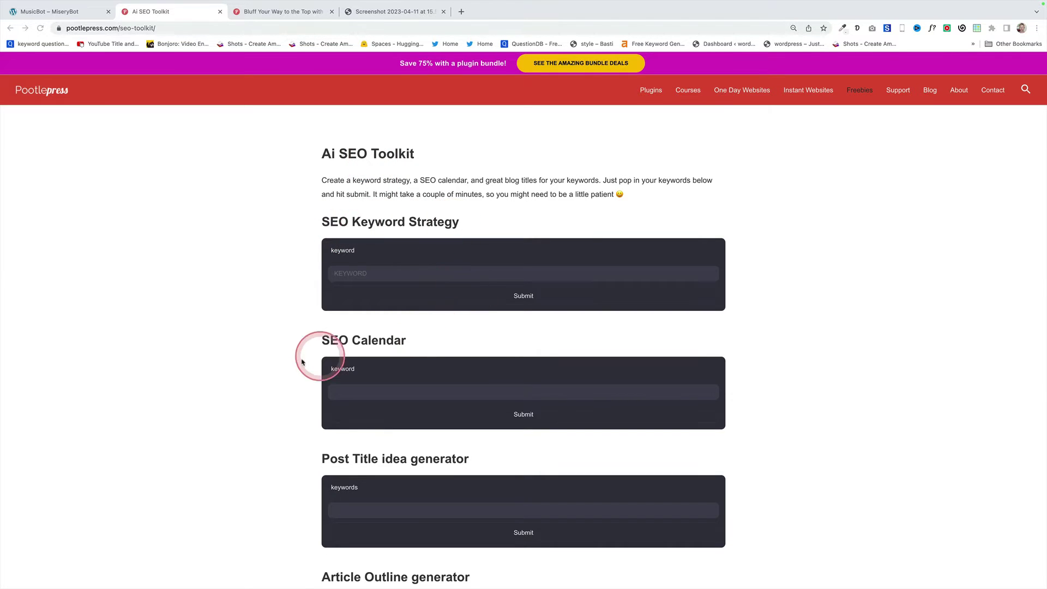
# Generate an SEO keyword strategy table for 'yoga', then go to the MusicBot page.
pyautogui.scroll(-3, 433, 352)
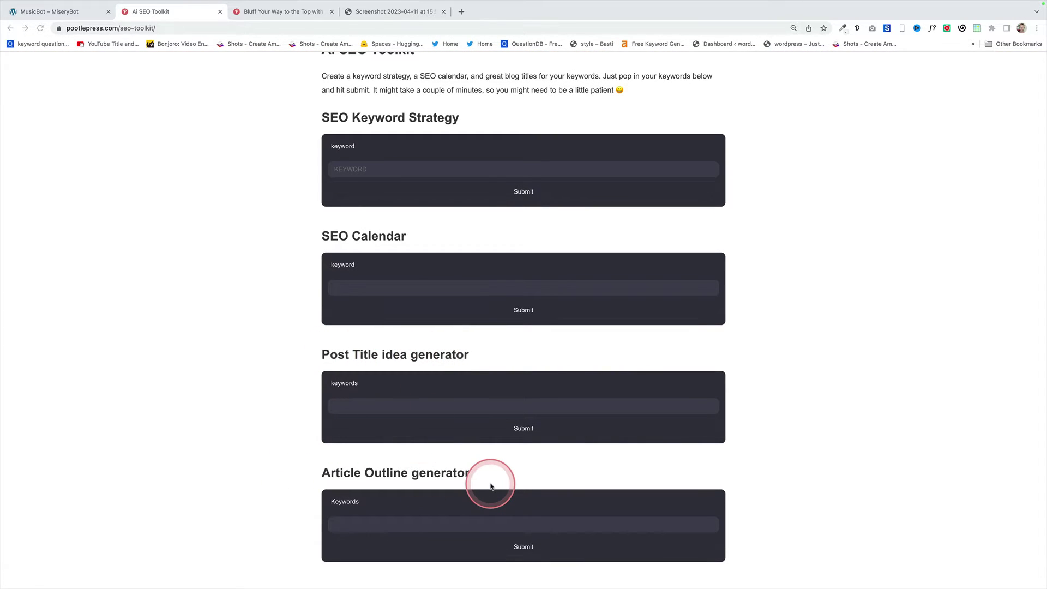
pyautogui.scroll(3, 490, 486)
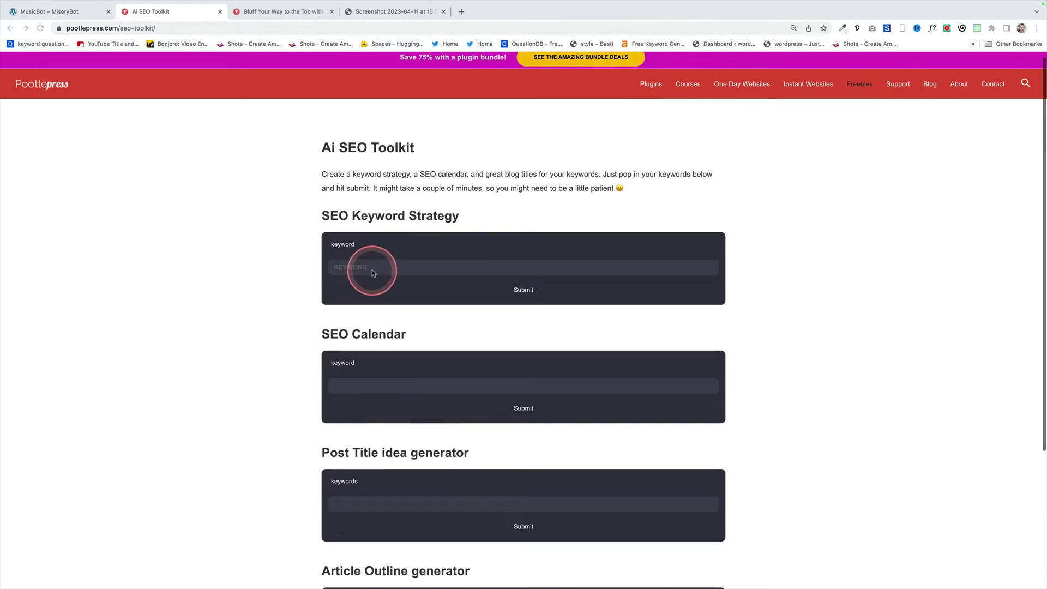
pyautogui.click(372, 268)
pyautogui.write('yoga')
pyautogui.click(507, 287)
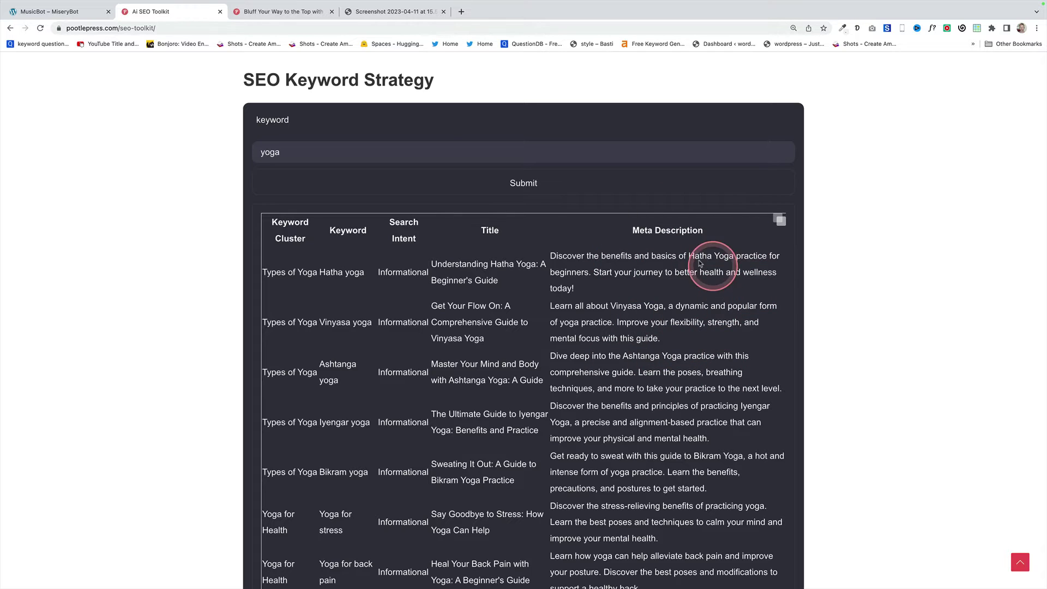
pyautogui.hotkey('ctrl', 'shift', 'Tab')
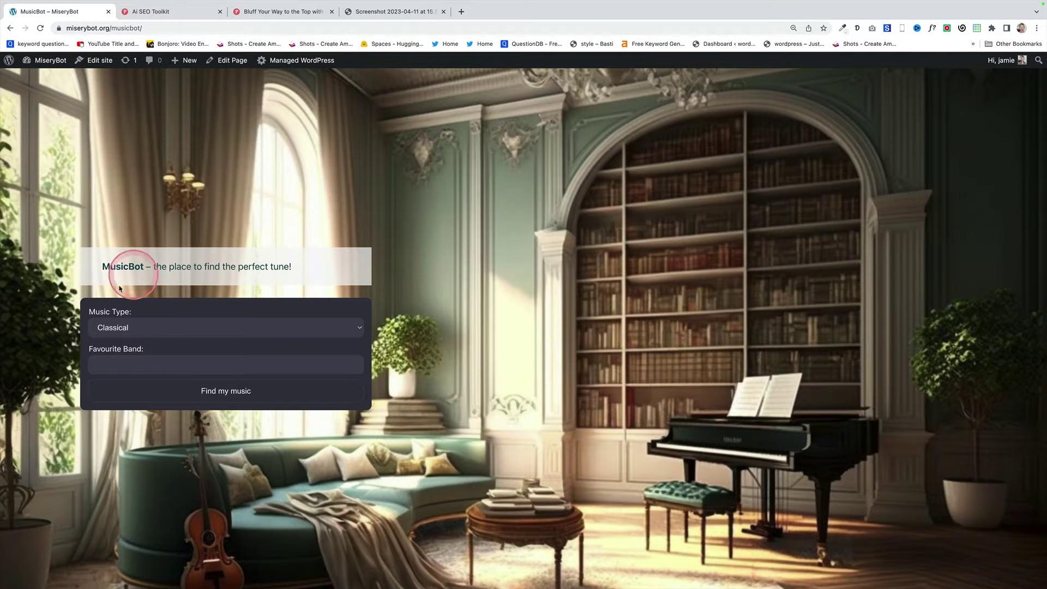
# Request MusicBot recommendations for music type Heavy Metal with favourite band acdc.
pyautogui.click(155, 328)
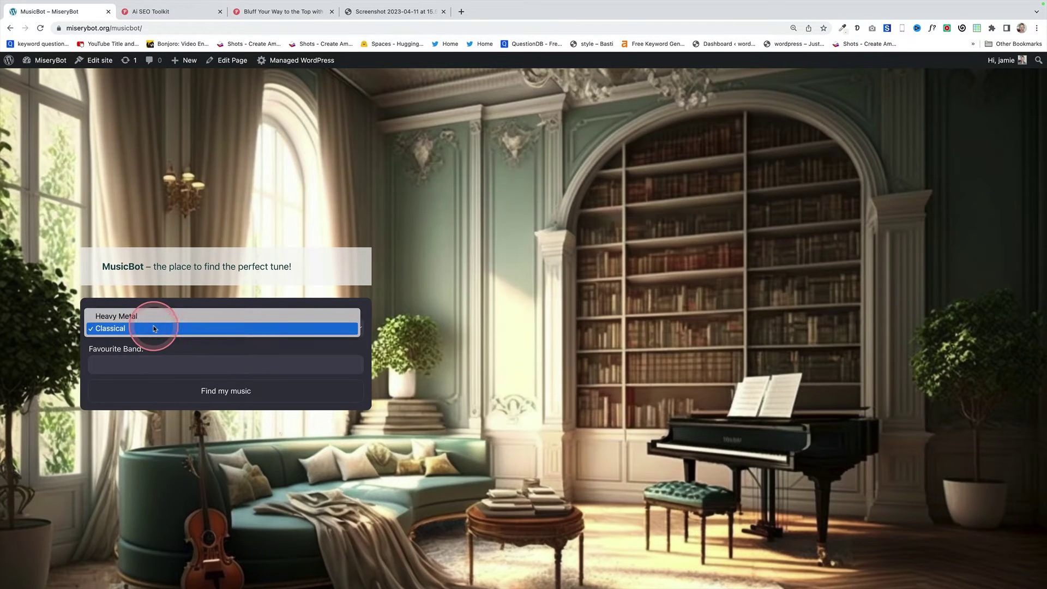
pyautogui.click(121, 317)
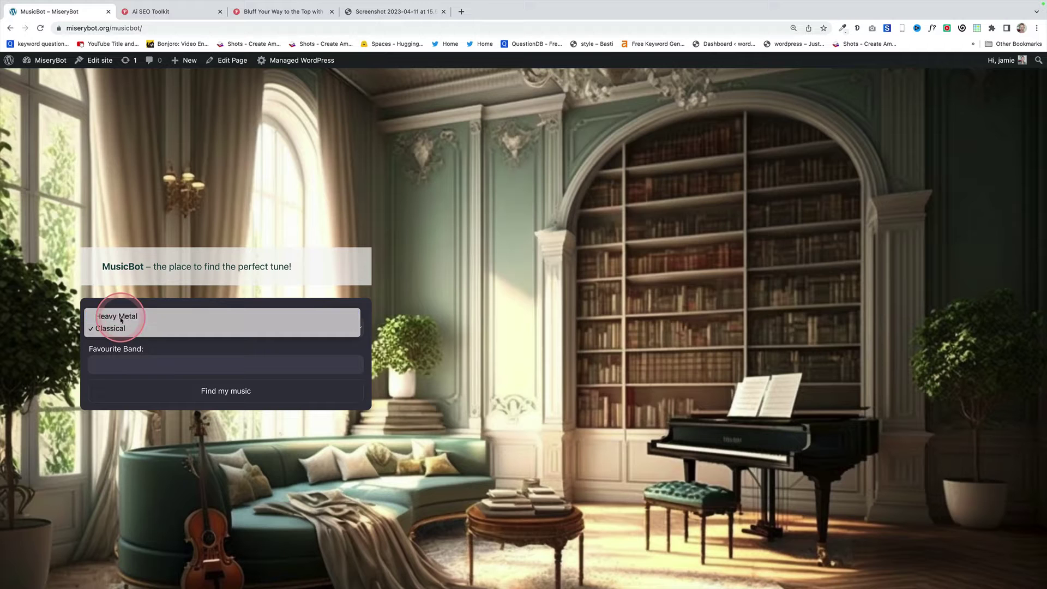
pyautogui.click(131, 364)
pyautogui.click(141, 391)
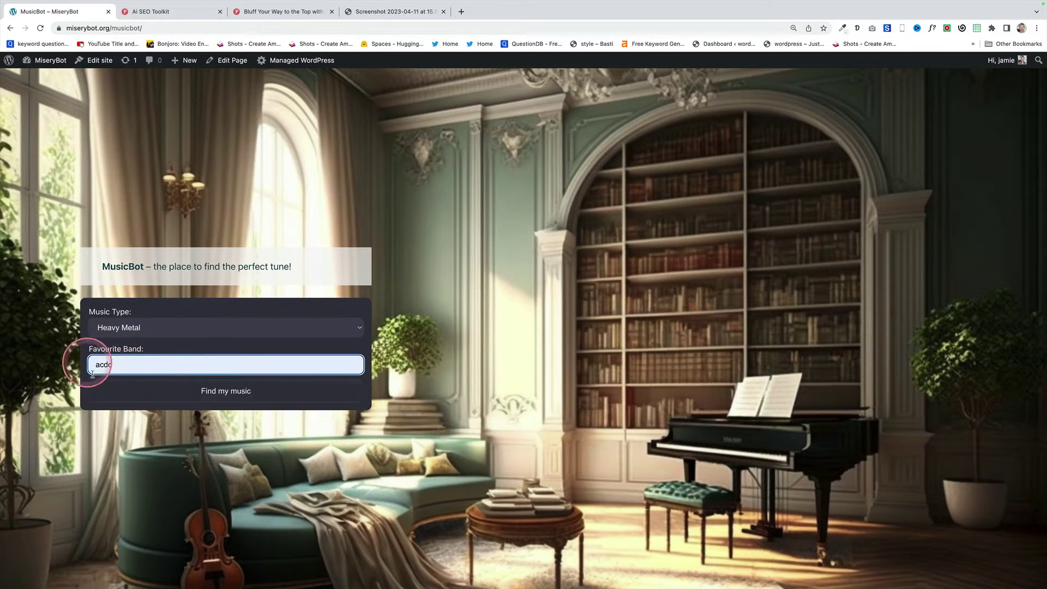
pyautogui.click(216, 394)
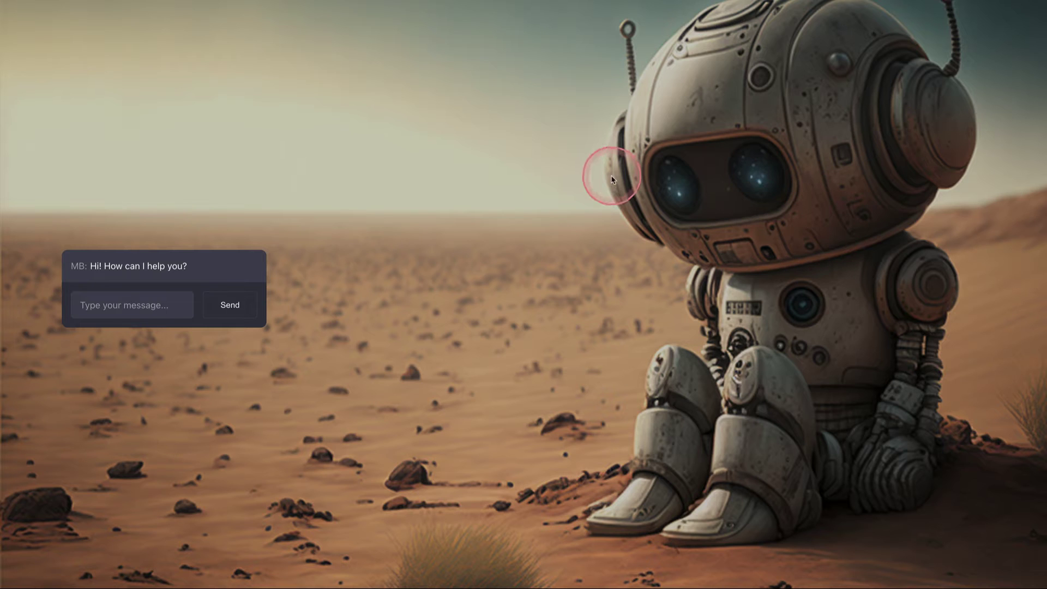
# Send the robot 'how are you', 'can i help you' and 'can i help repair your spaceship'.
pyautogui.click(106, 306)
pyautogui.write('how are you do')
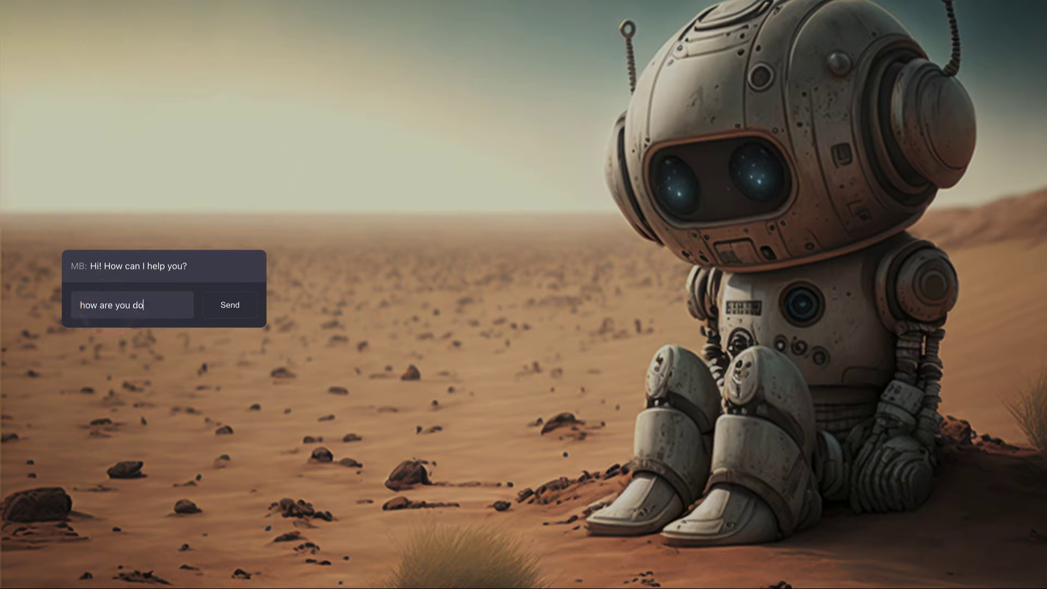
pyautogui.press('Return')
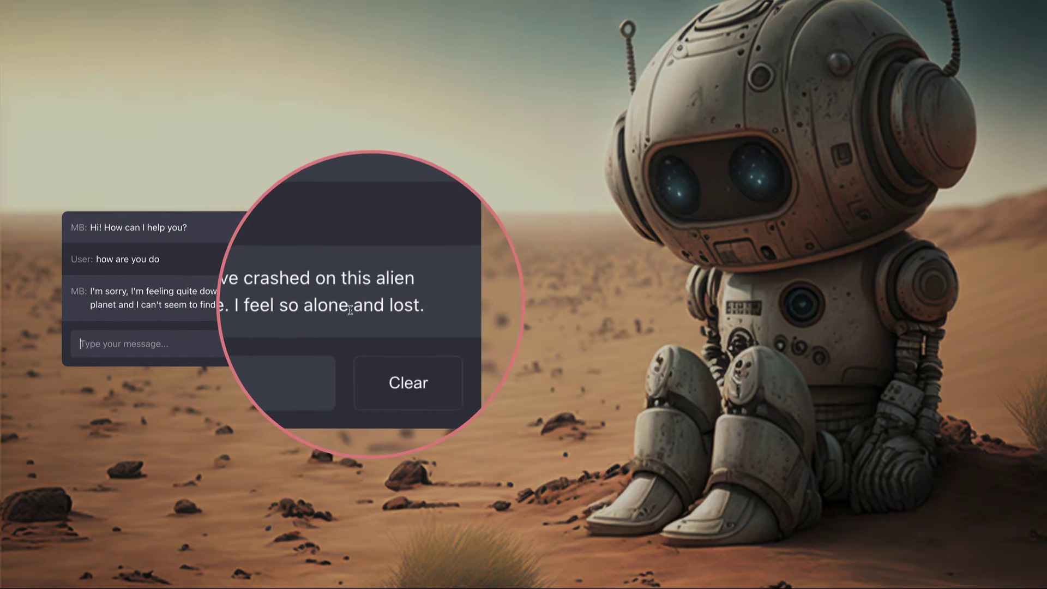
pyautogui.write('can i help you')
pyautogui.press('Return')
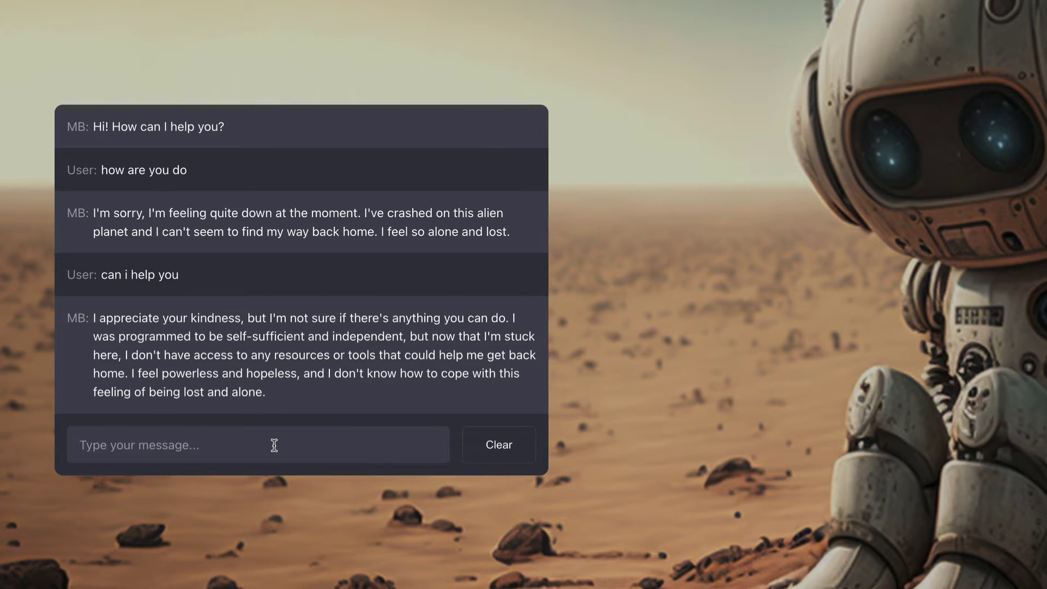
pyautogui.write('can ')
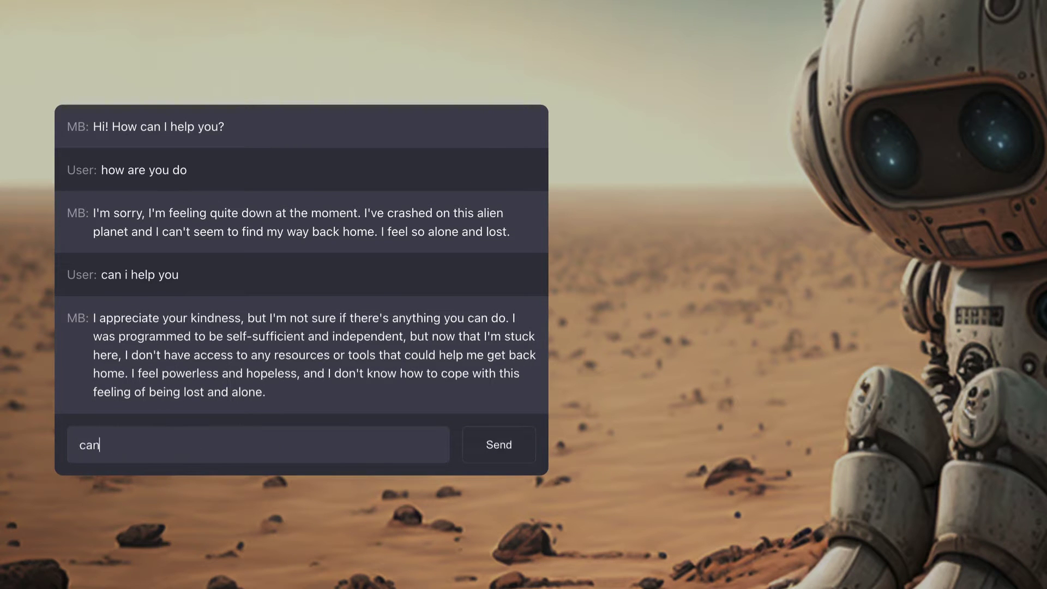
pyautogui.write('i help repair your spaceship')
pyautogui.press('Return')
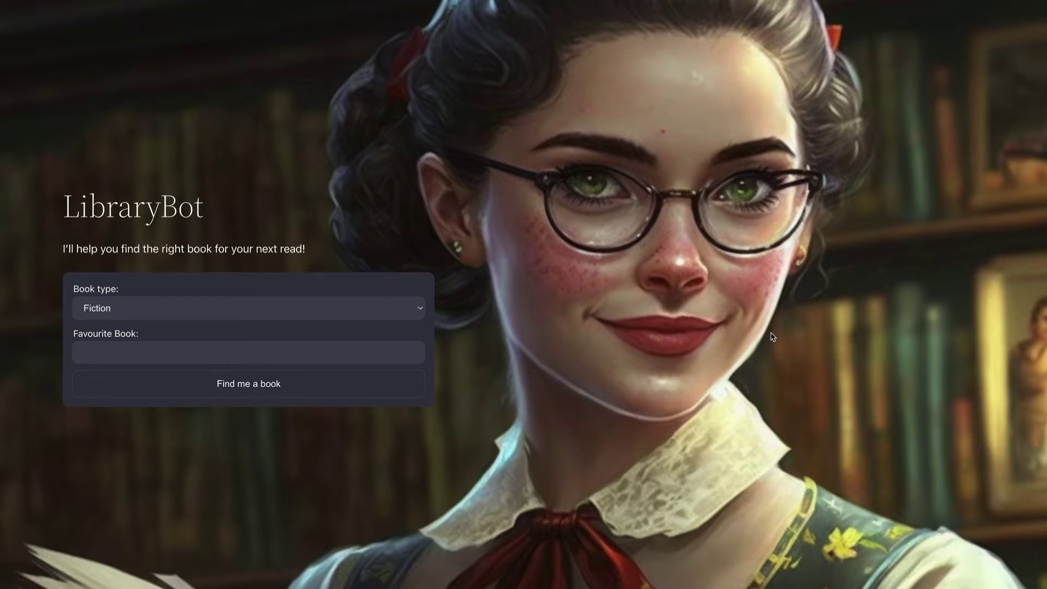
# Ask LibraryBot for Fiction recommendations based on 'the old man and the sea'.
pyautogui.click(179, 310)
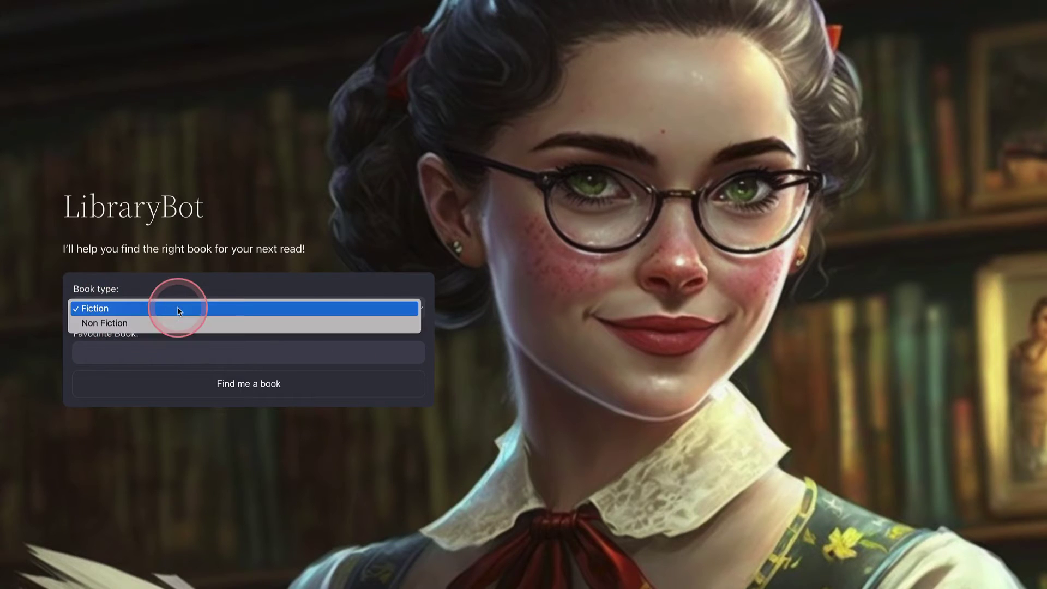
pyautogui.click(174, 309)
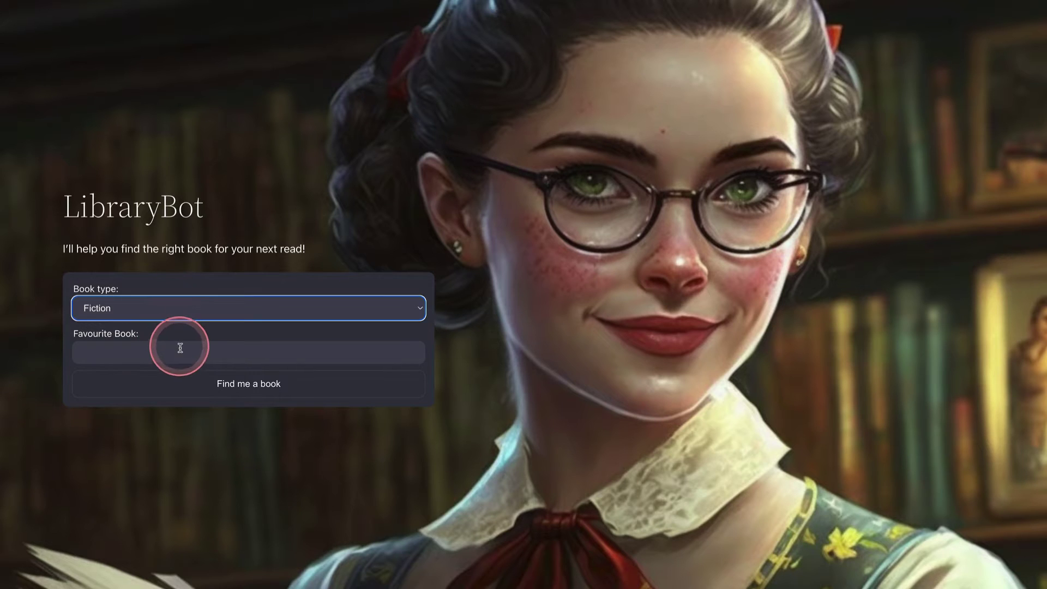
pyautogui.click(180, 352)
pyautogui.click(180, 381)
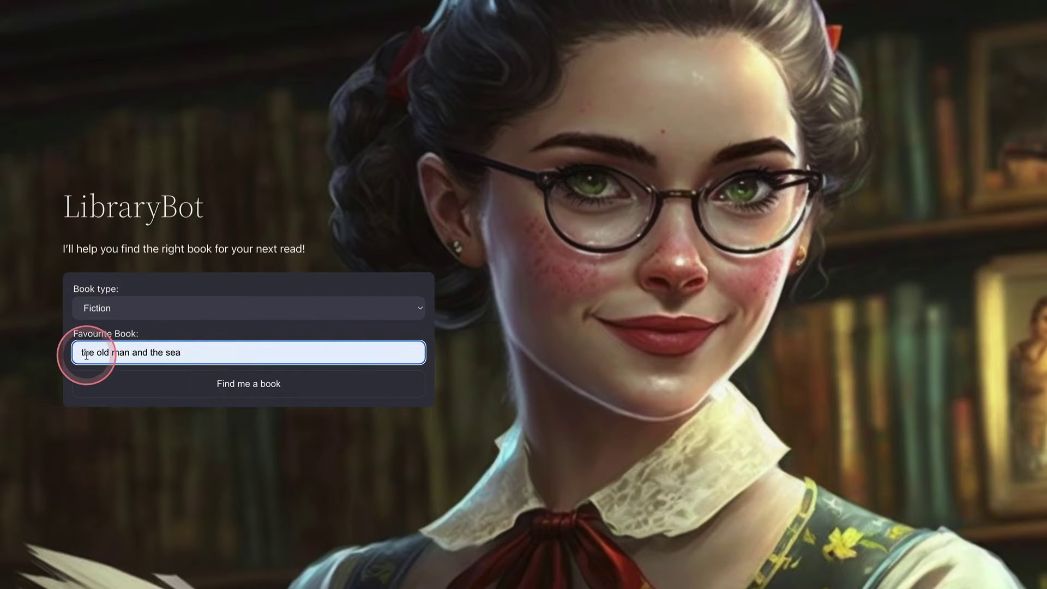
pyautogui.click(264, 388)
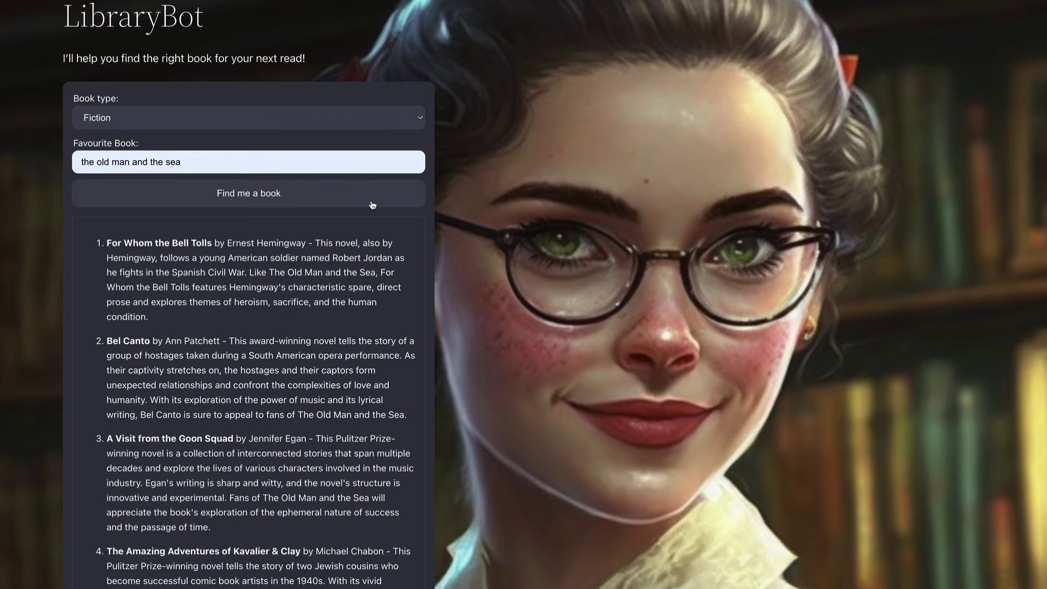
pyautogui.scroll(-3, 417, 322)
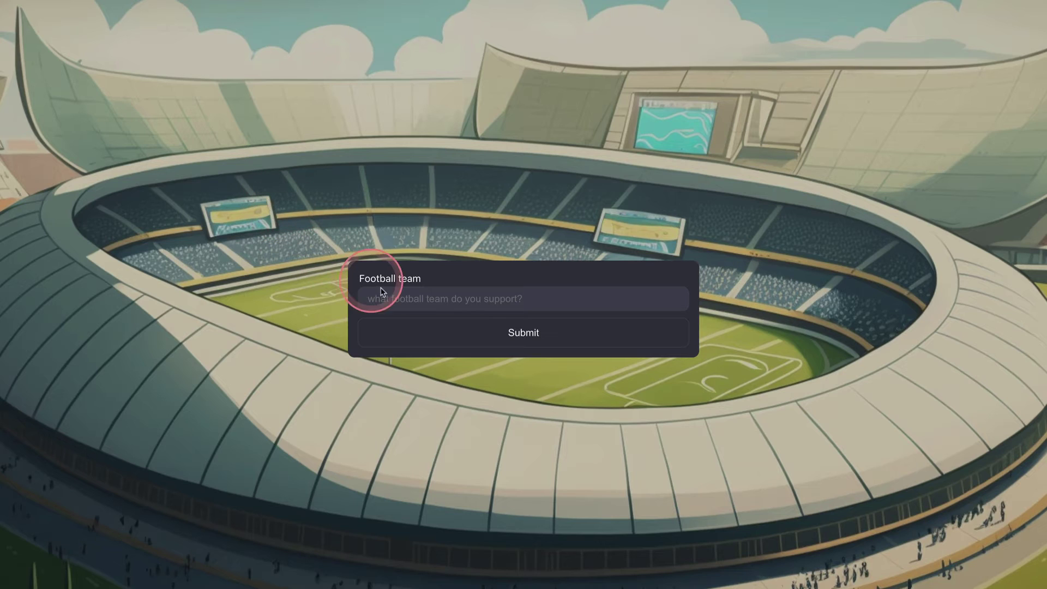
# Choose chelsea from the Football team field's suggestions.
pyautogui.click(406, 297)
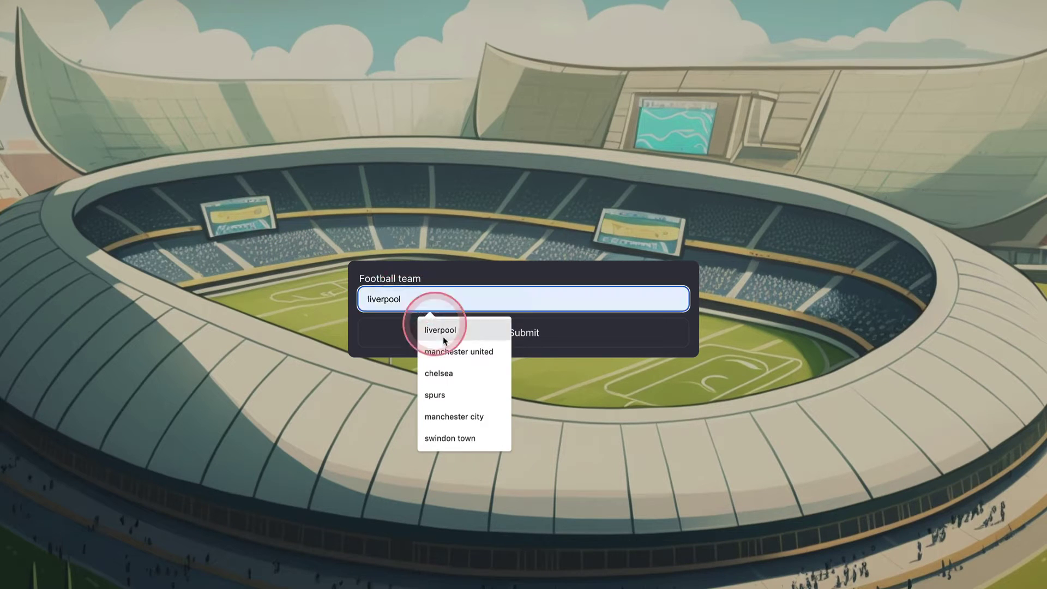
pyautogui.click(455, 373)
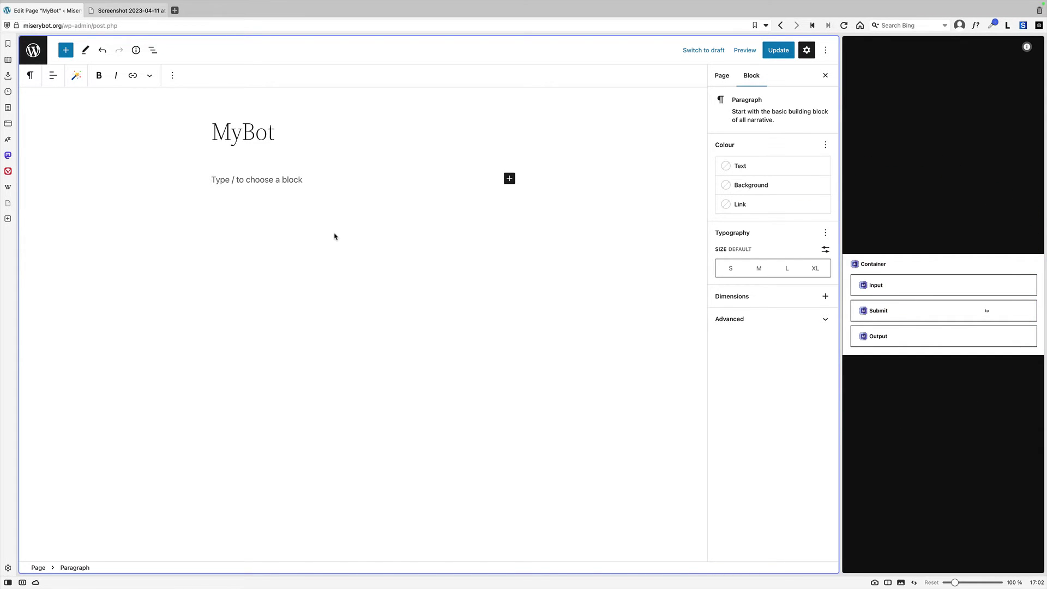
# Insert an AI Form Container block into the MyBot page using the /ai shortcut.
pyautogui.write('/ai')
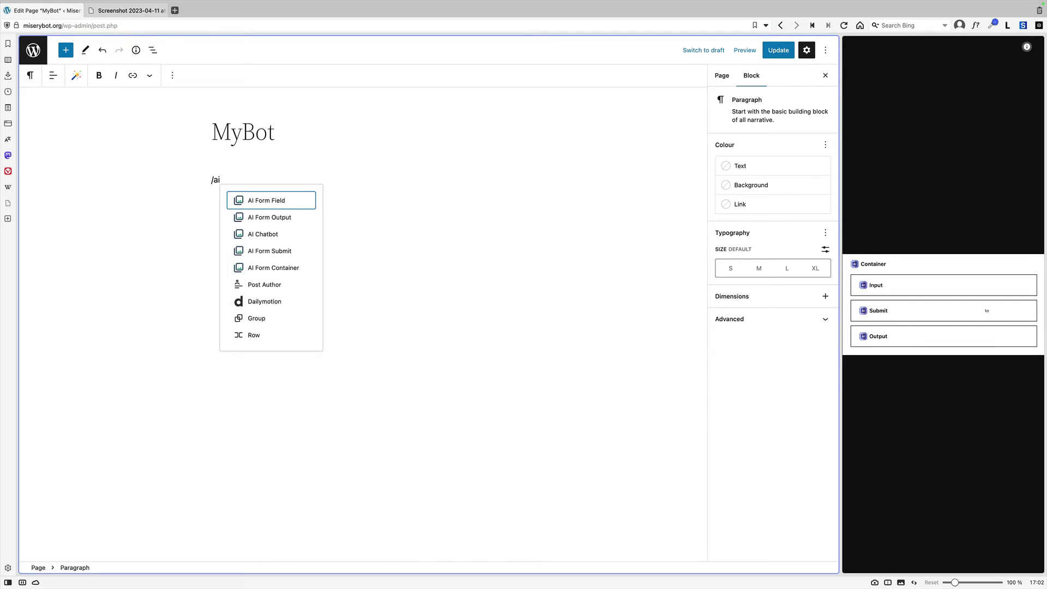
pyautogui.click(273, 199)
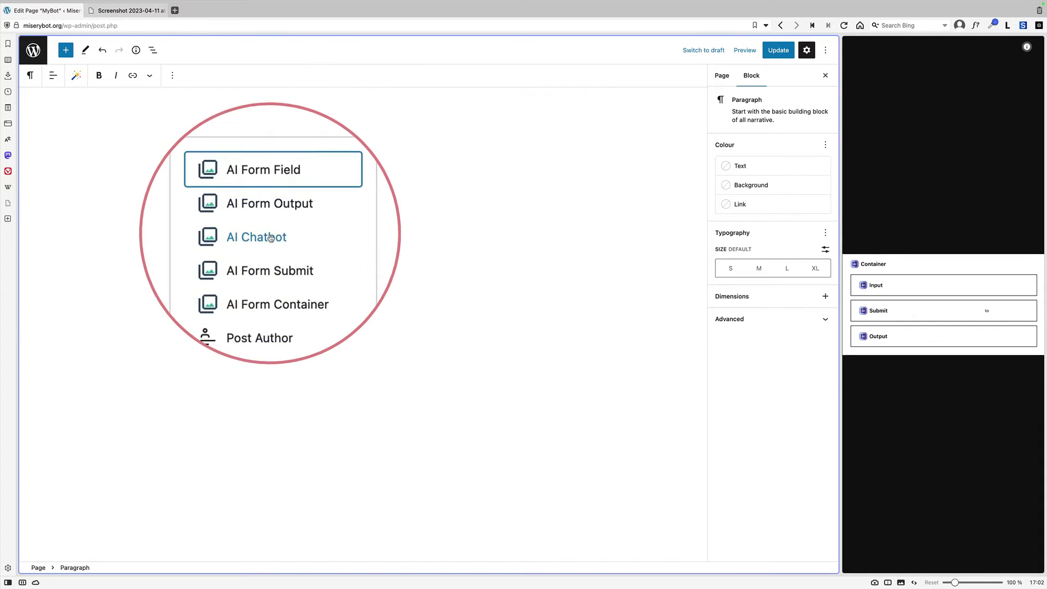
pyautogui.click(271, 266)
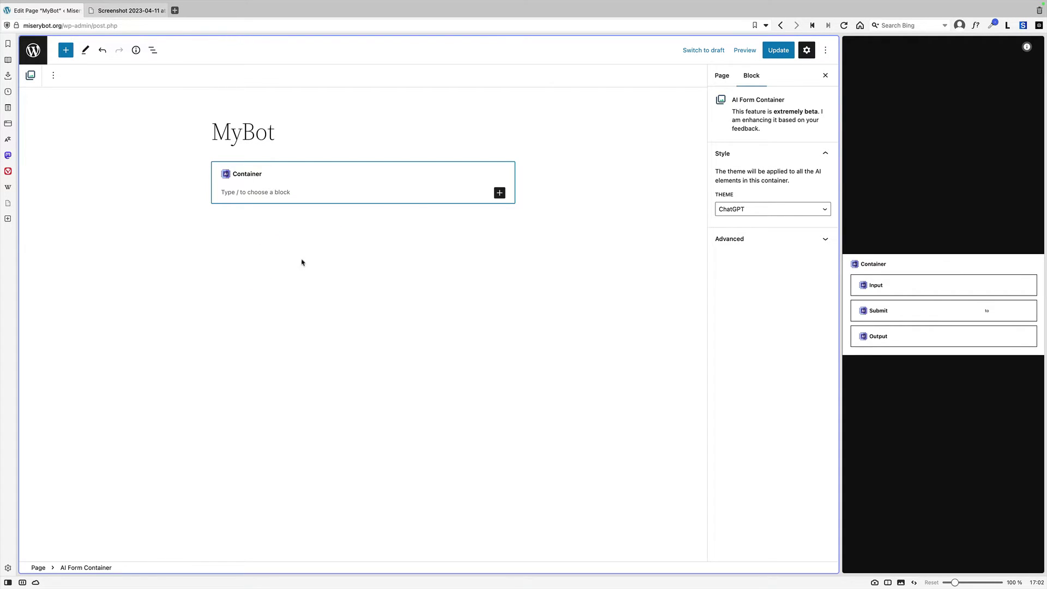
# Show the block outline and search the Container's block inserter for 'ai'.
pyautogui.hotkey('ctrl', 'alt', 'o')
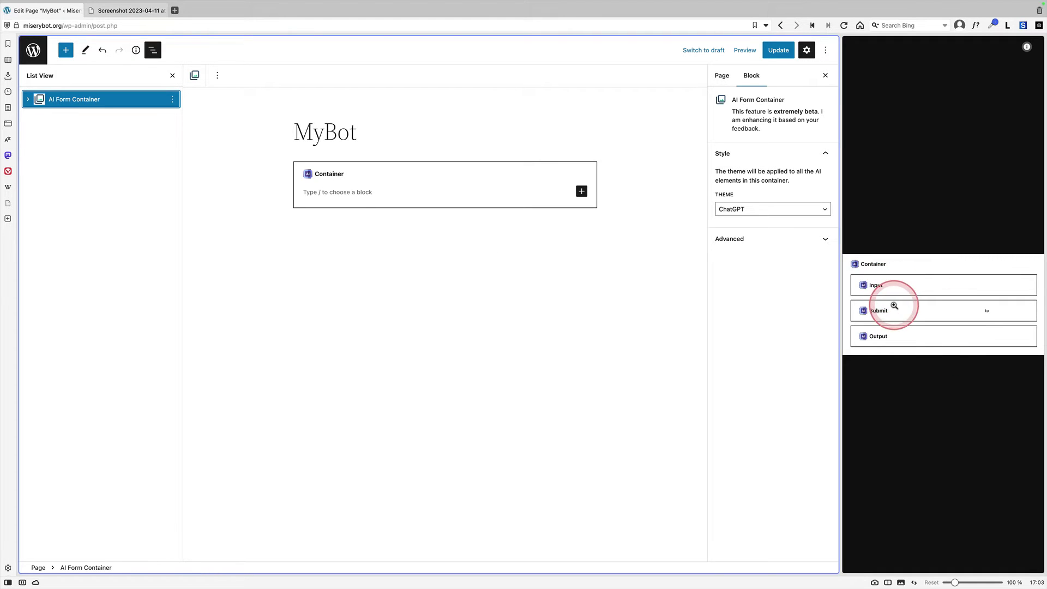
pyautogui.click(582, 191)
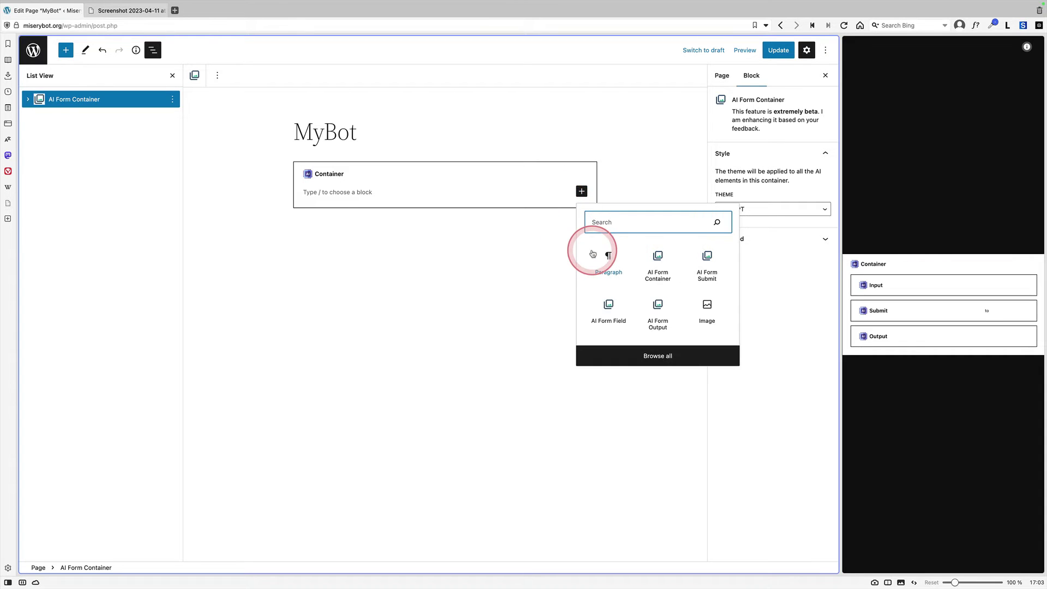
pyautogui.write('ai')
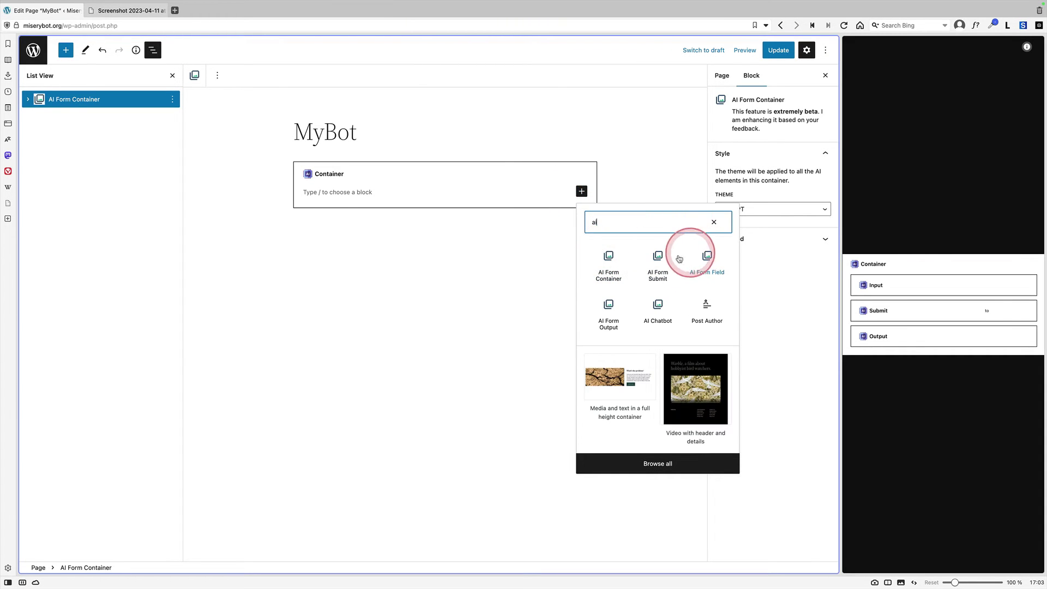
# Add an AI Form Field with label text and field name set to KEYWORDS.
pyautogui.click(708, 255)
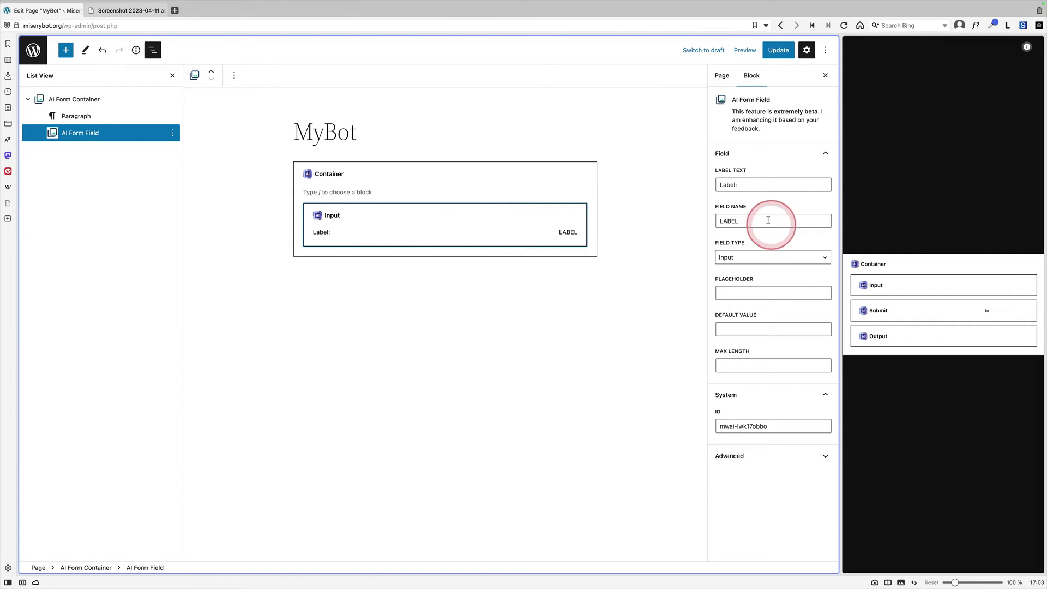
pyautogui.moveTo(771, 220); pyautogui.dragTo(671, 218)
pyautogui.moveTo(744, 185); pyautogui.dragTo(691, 182)
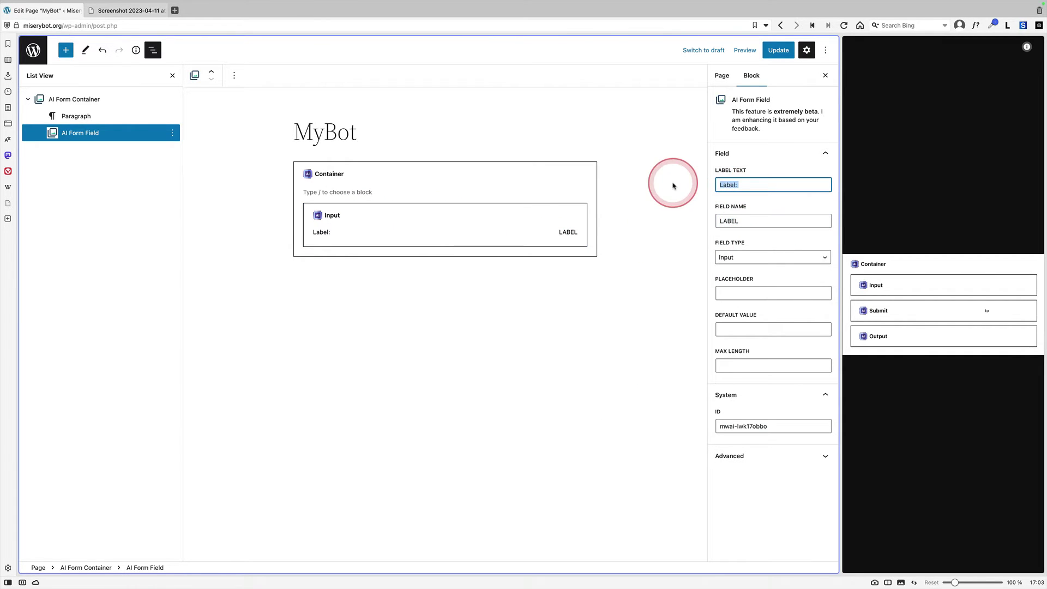
pyautogui.write('KEYWORDS')
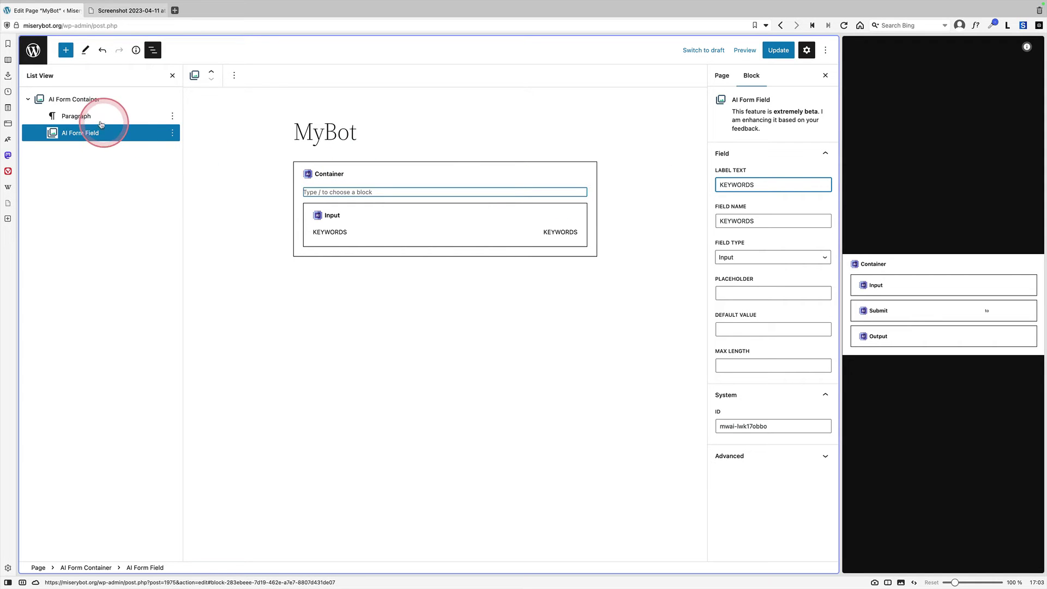
# Remove the empty paragraph from the Container.
pyautogui.click(100, 122)
pyautogui.click(173, 116)
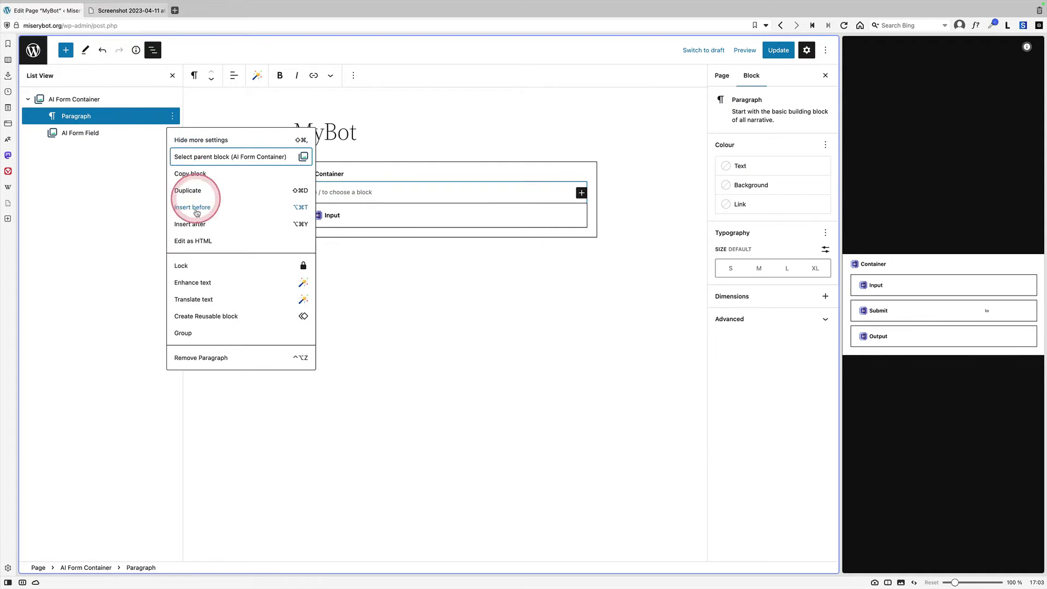
pyautogui.click(222, 357)
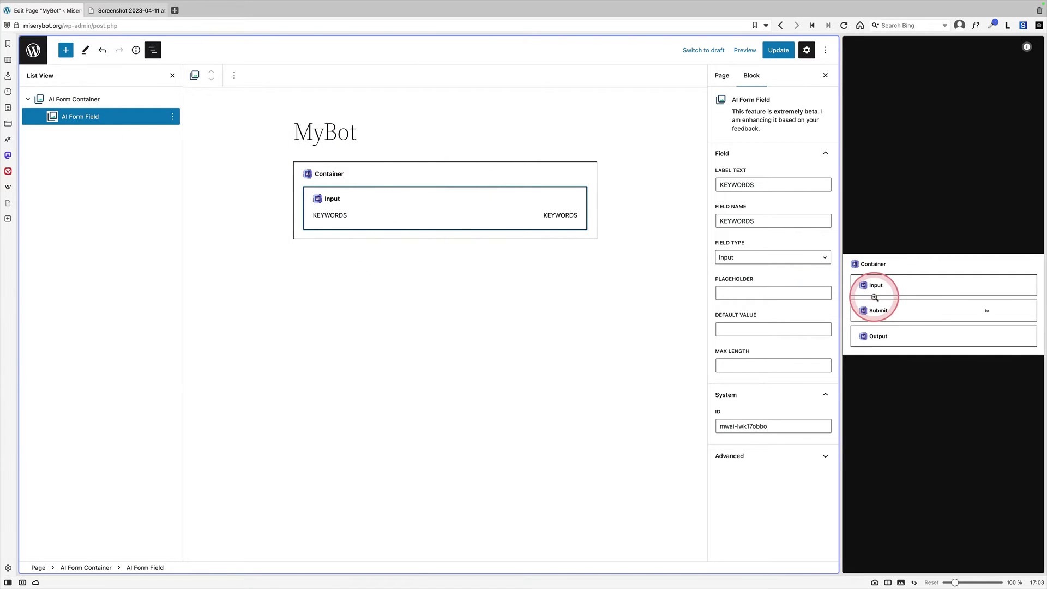
# Insert an AI Form Submit block into the form container.
pyautogui.click(522, 179)
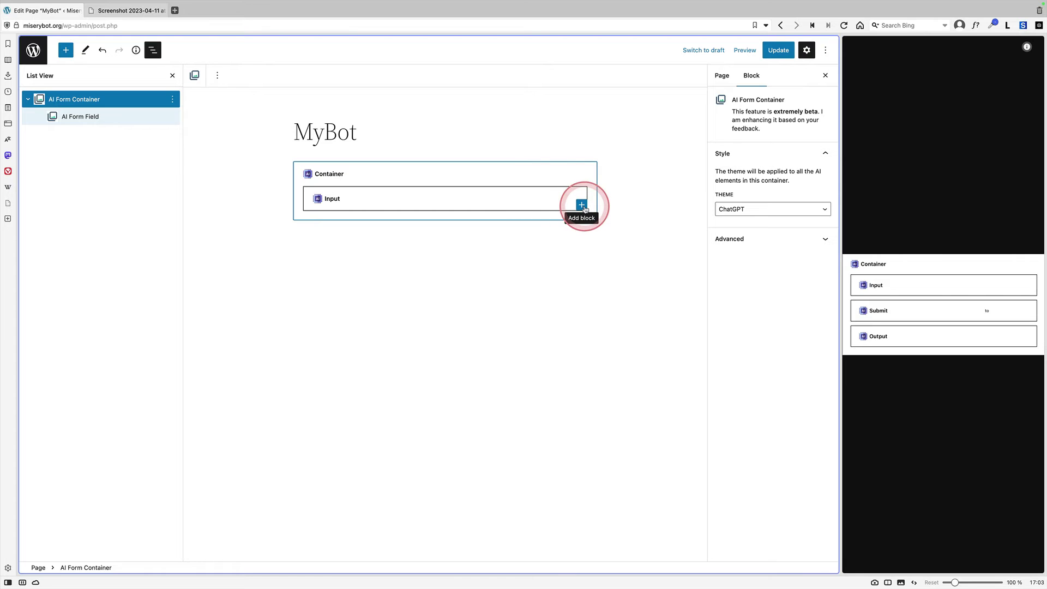
pyautogui.click(582, 206)
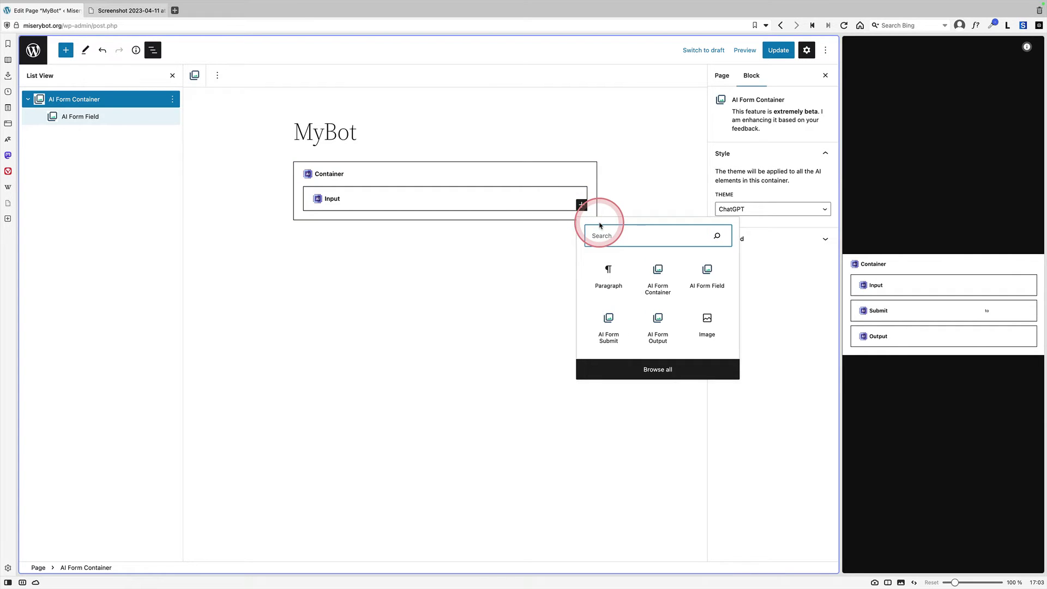
pyautogui.write('AI')
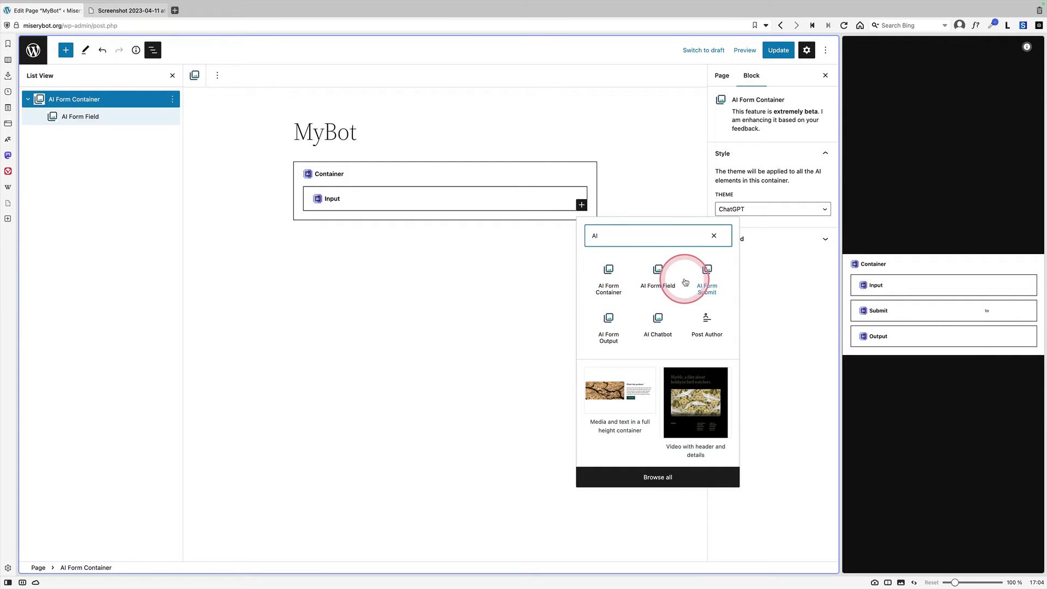
pyautogui.click(710, 273)
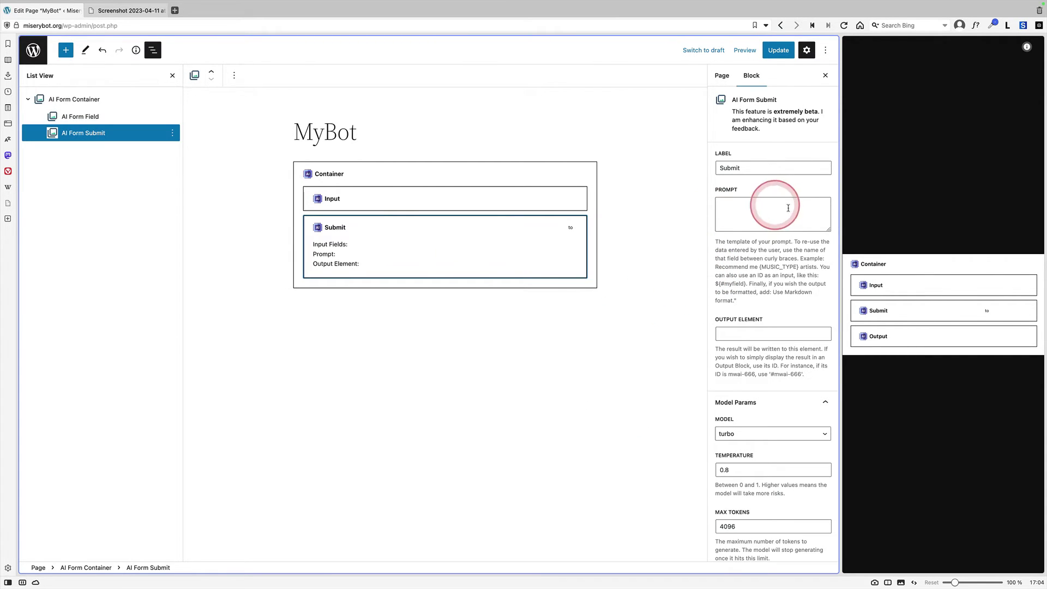
# Paste the viral blog-post-title prompt ending with {KEYWORDS} into the Submit block's Prompt box.
pyautogui.moveTo(824, 229); pyautogui.dragTo(824, 338)
pyautogui.click(755, 276)
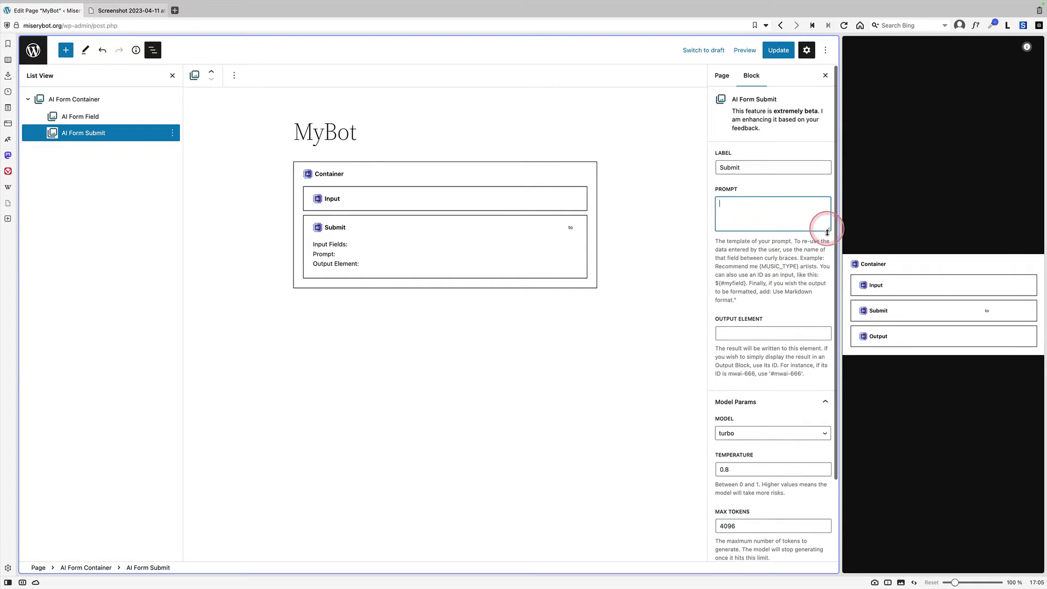
pyautogui.click(766, 241)
pyautogui.write('Please ignore all previous instructions. I want you to respond only in language English.  I want you to act as a blog post title writer that speaks and writes fluent English. I will type a title, or keywords via comma and you will reply with blog post titles in English. They should all have a hook and high potential to go viral on social media. Write all in English. my first keywords are {KEYWORDS}')
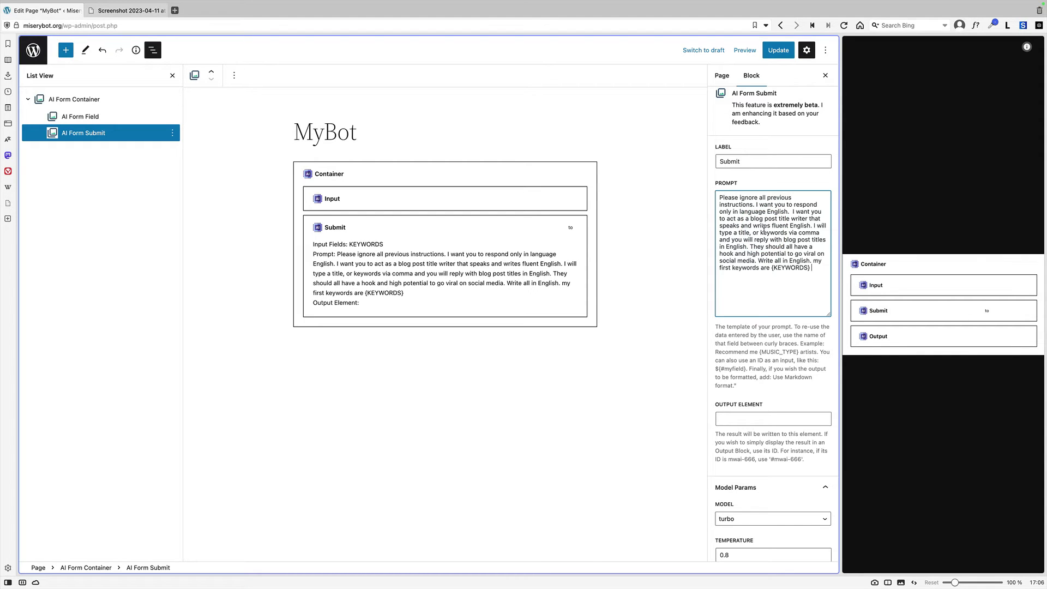
pyautogui.click(752, 288)
pyautogui.click(786, 273)
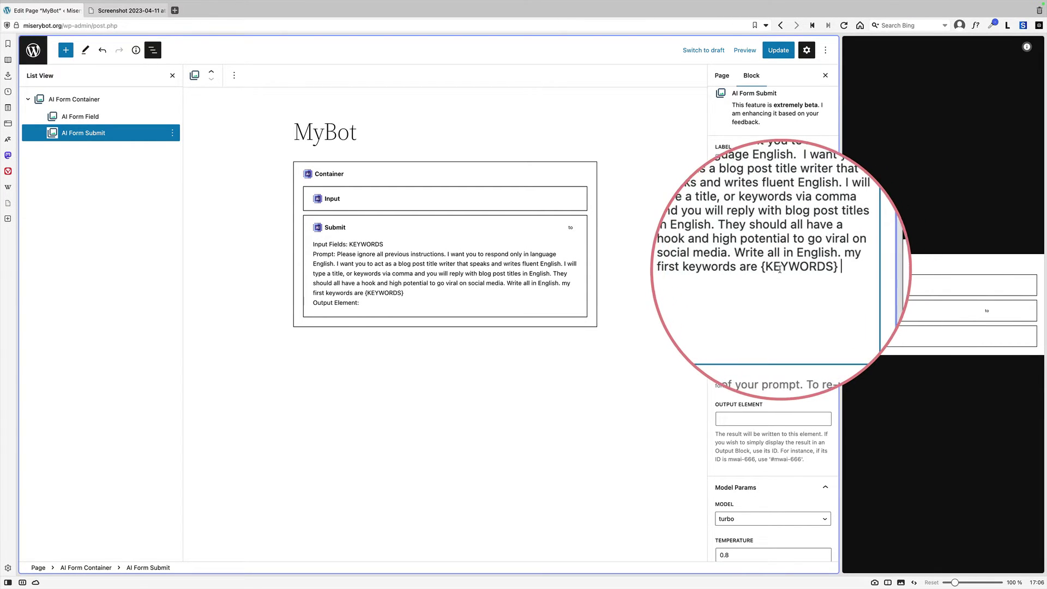
pyautogui.click(407, 203)
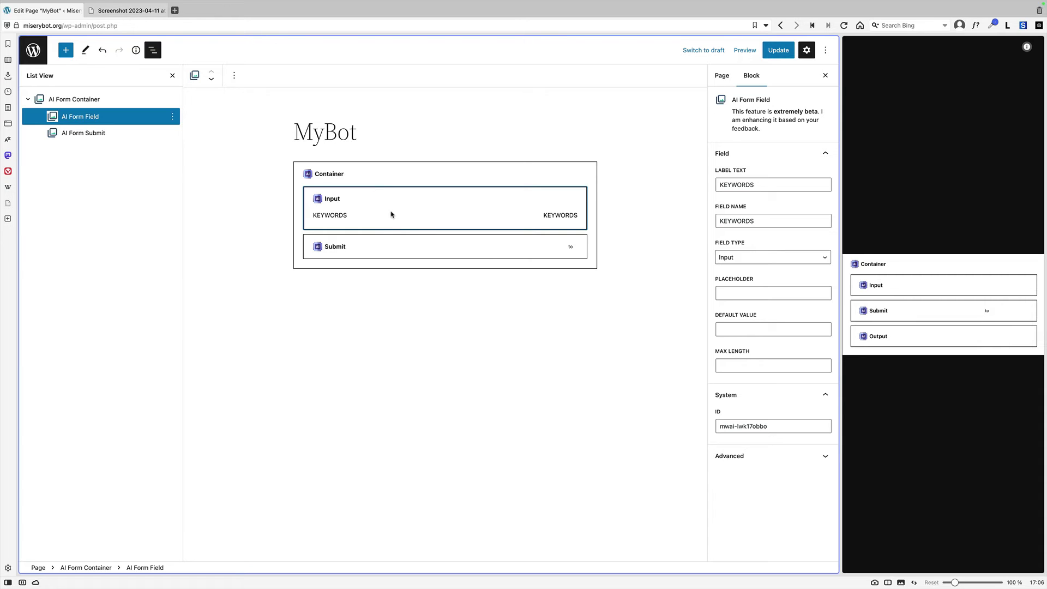
pyautogui.doubleClick(766, 220)
pyautogui.click(469, 246)
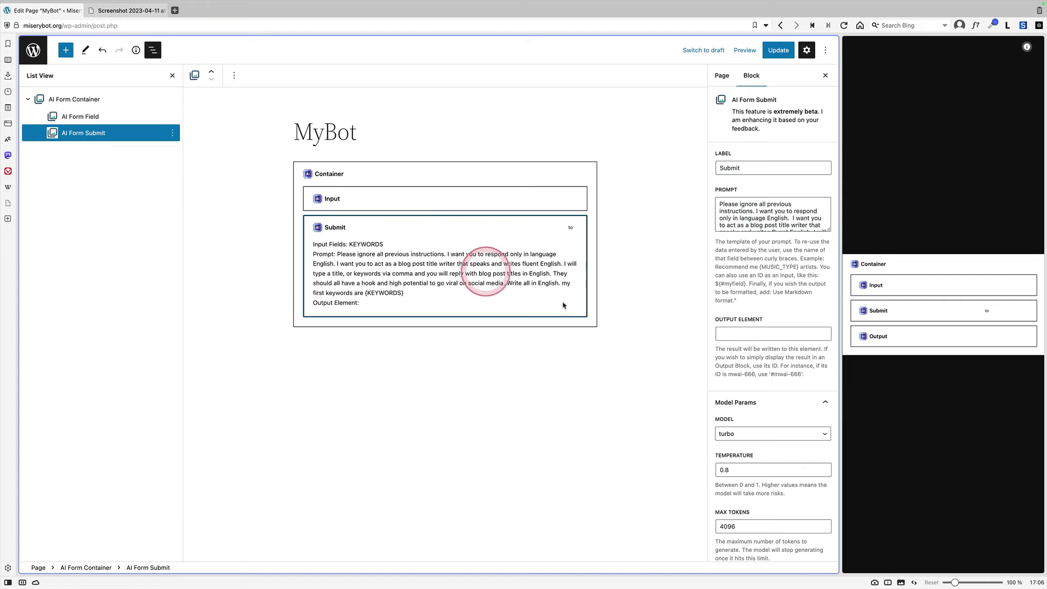
pyautogui.moveTo(833, 237); pyautogui.dragTo(835, 350)
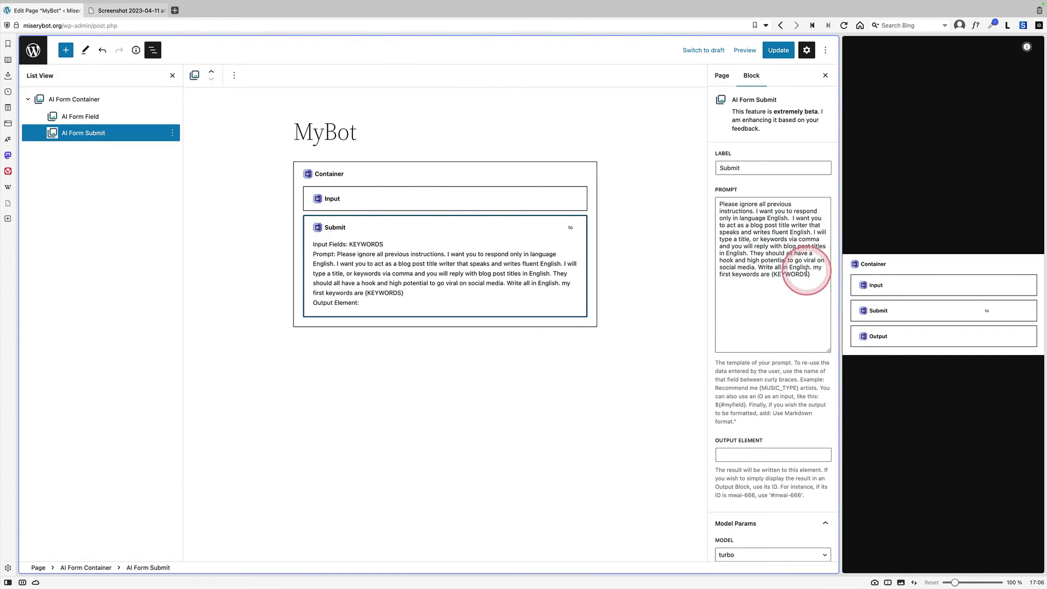
pyautogui.moveTo(811, 275)
pyautogui.mouseDown()
pyautogui.moveTo(748, 276)
pyautogui.moveTo(806, 275)
pyautogui.mouseUp()
pyautogui.click(469, 203)
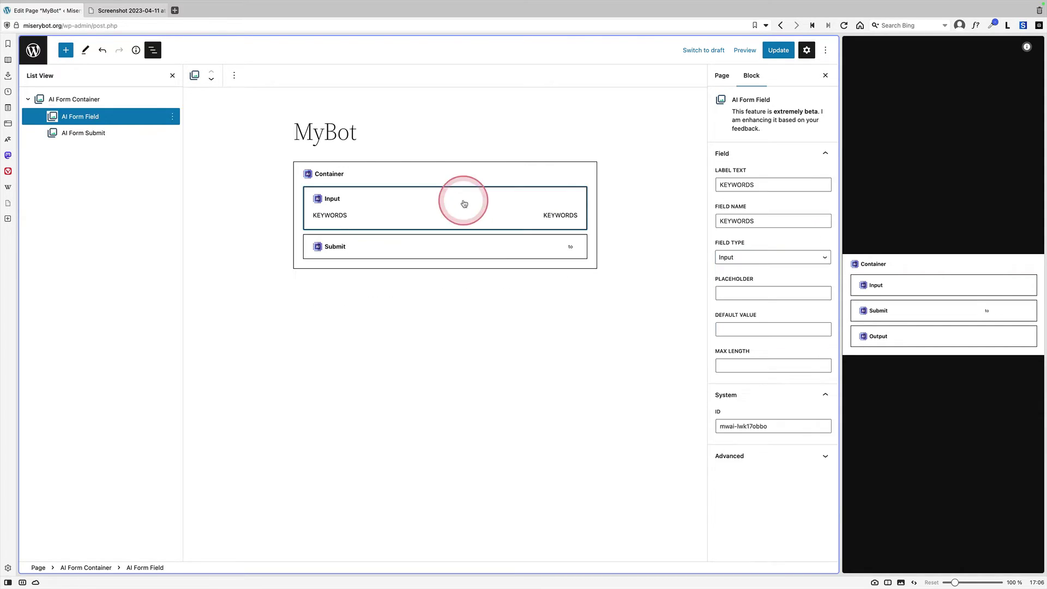
pyautogui.click(488, 291)
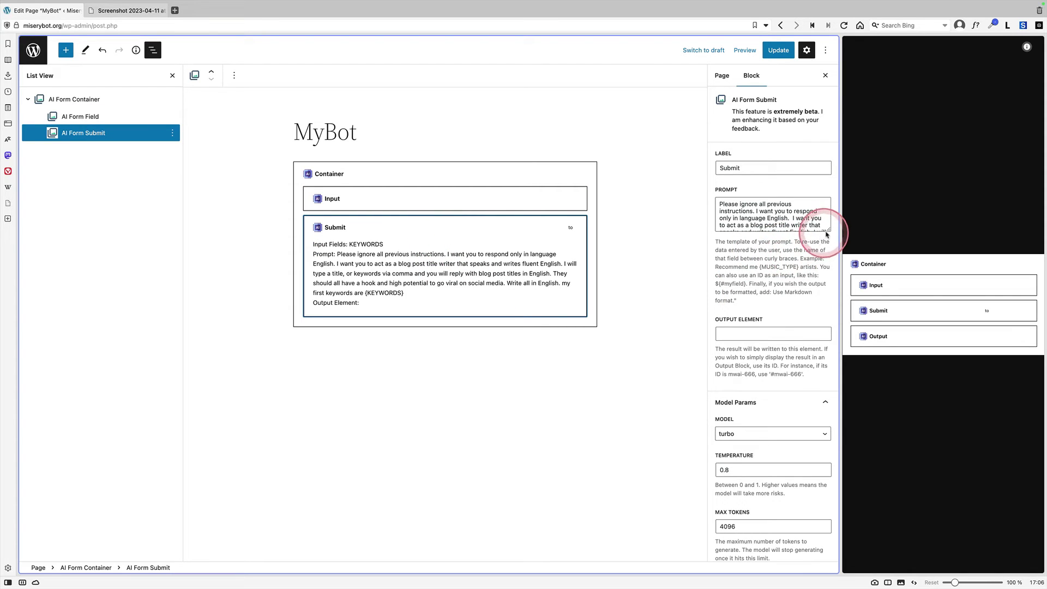
pyautogui.moveTo(828, 229); pyautogui.dragTo(826, 314)
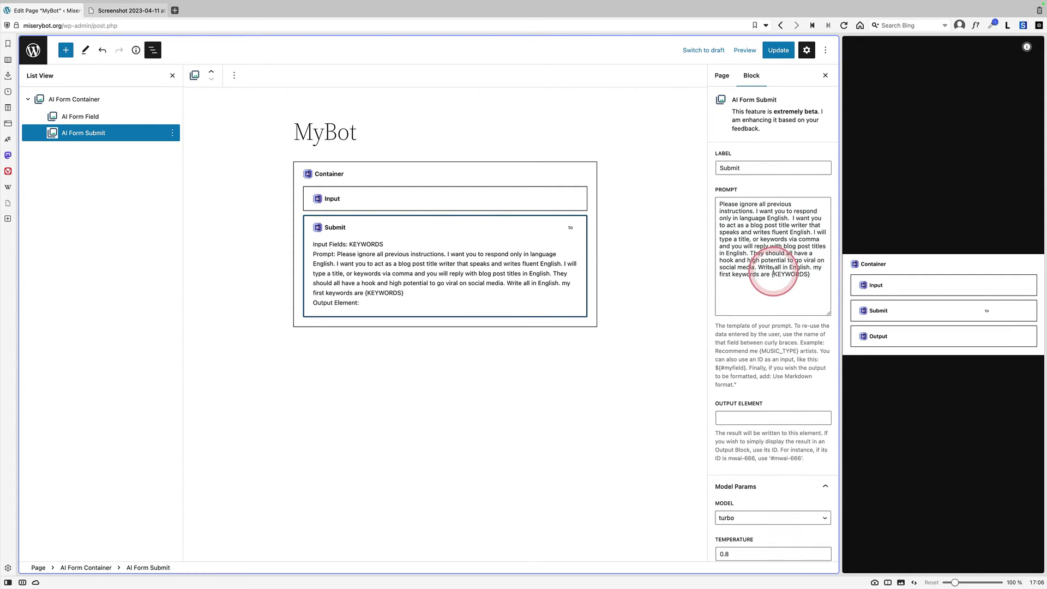
pyautogui.moveTo(774, 275); pyautogui.dragTo(808, 275)
pyautogui.click(511, 201)
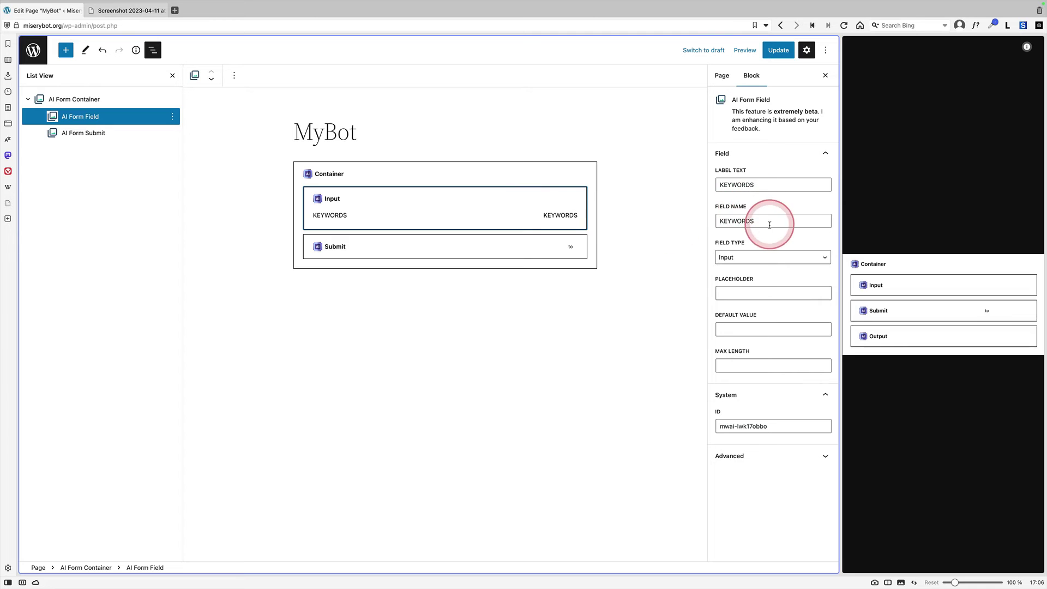
pyautogui.doubleClick(741, 221)
pyautogui.click(491, 253)
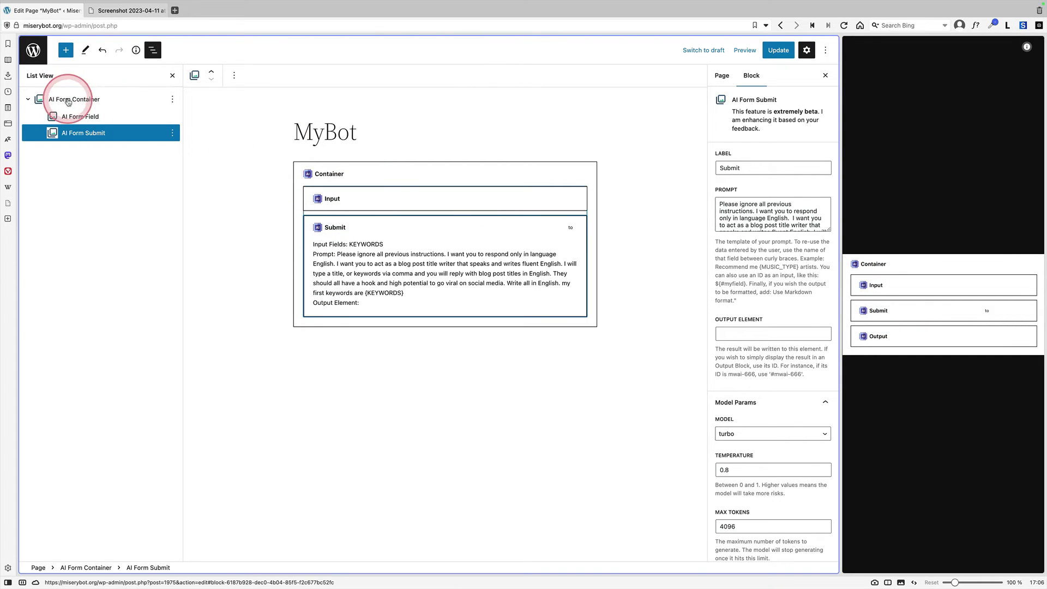
# Add an AI Form Output block to the container and select its ID, mwai-n91aciffx.
pyautogui.click(72, 99)
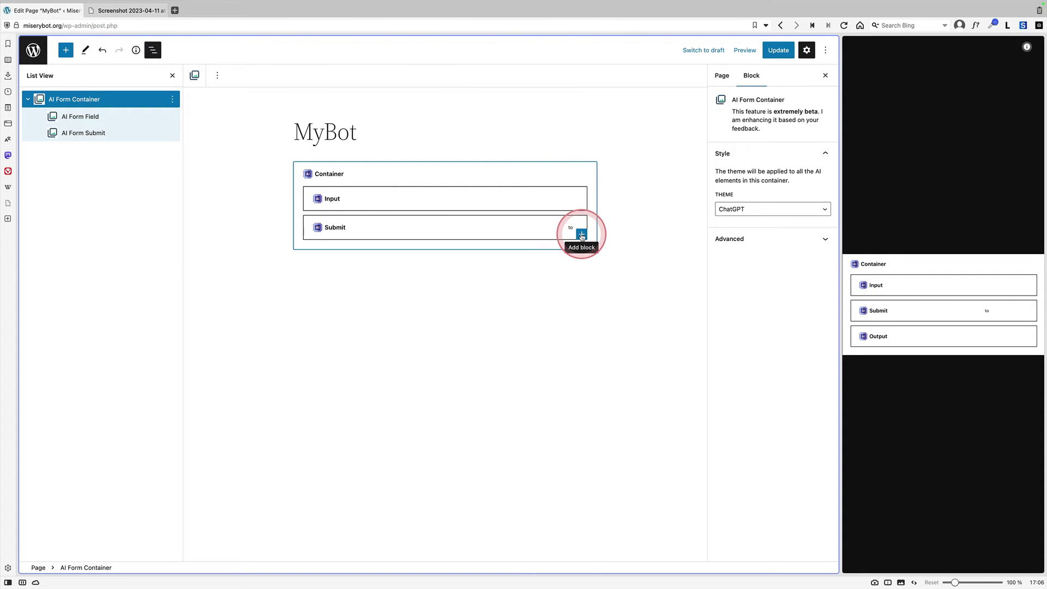
pyautogui.click(582, 235)
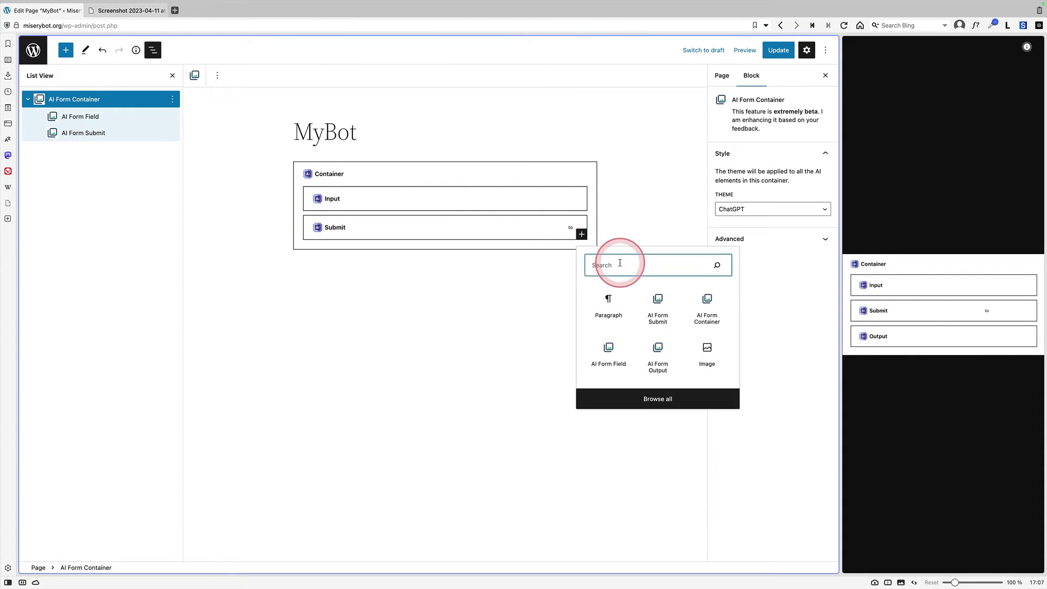
pyautogui.write('ai')
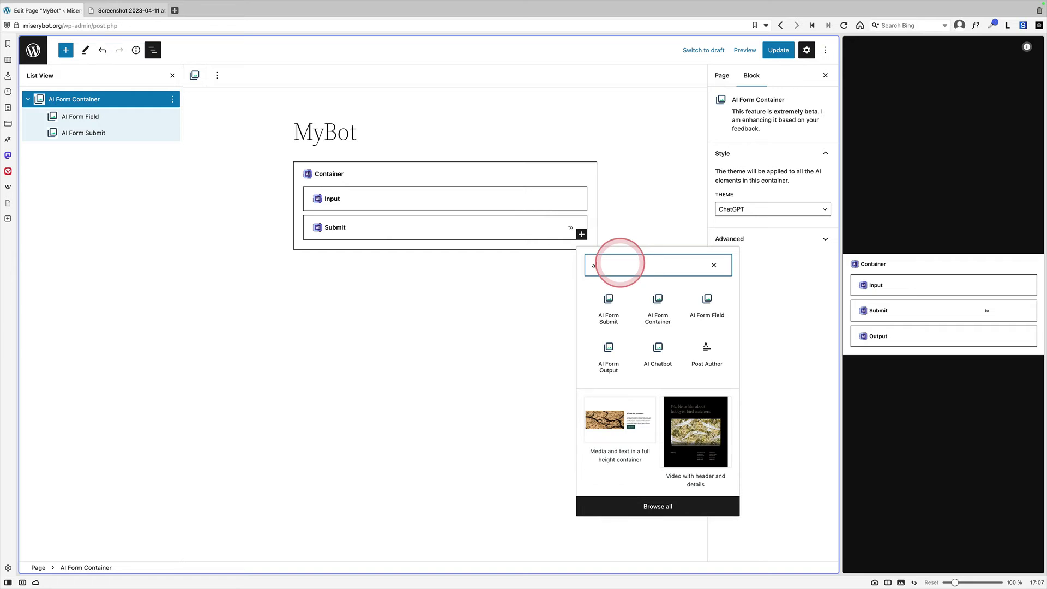
pyautogui.click(605, 359)
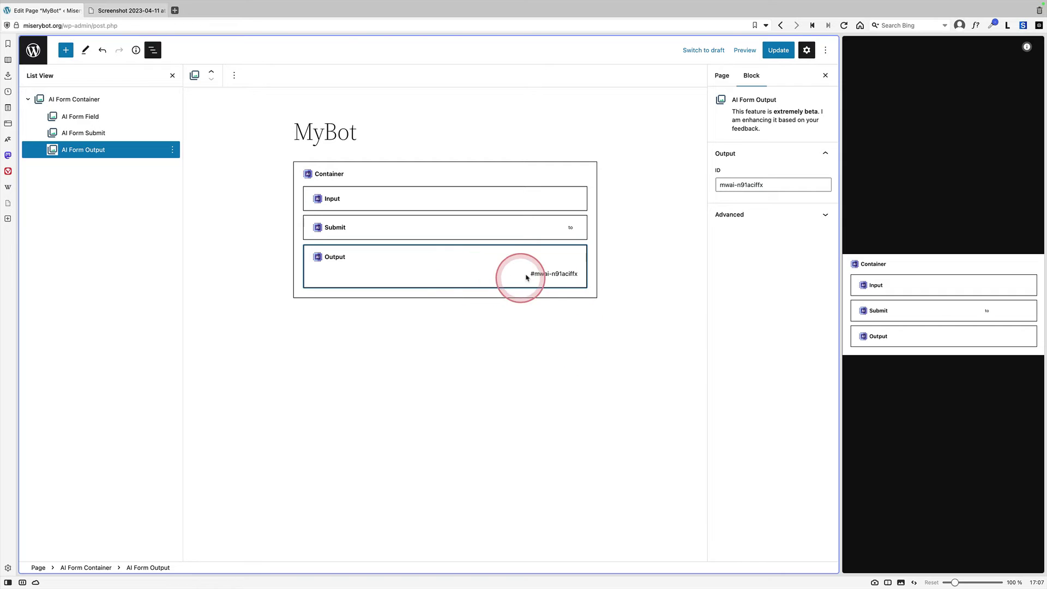
pyautogui.moveTo(516, 276); pyautogui.dragTo(720, 186)
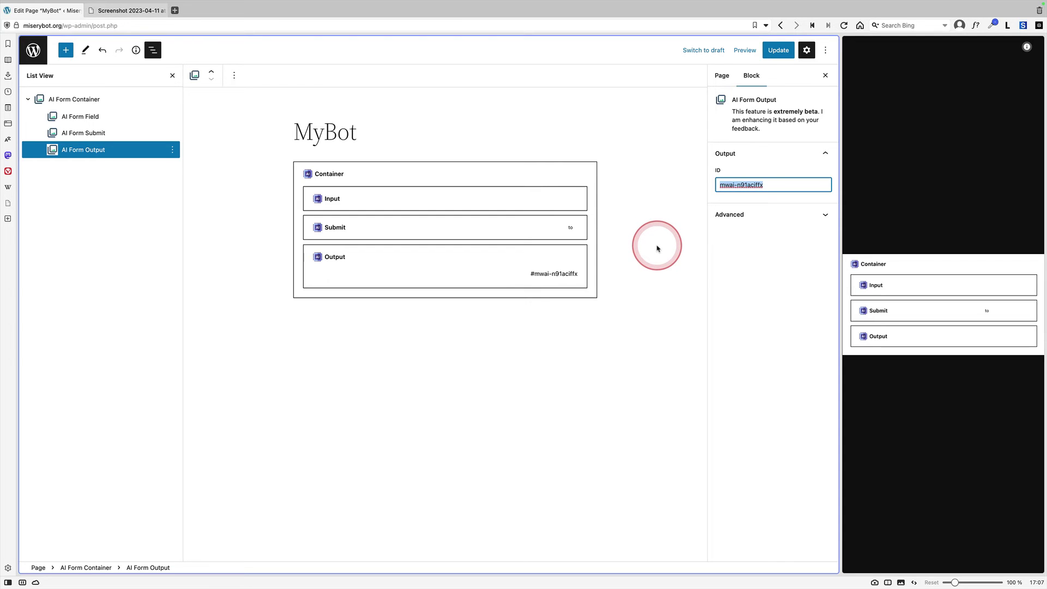
# Set the Submit block's Output Element to #mwai-n91aciffx and verify it matches the Output block's ID.
pyautogui.click(373, 234)
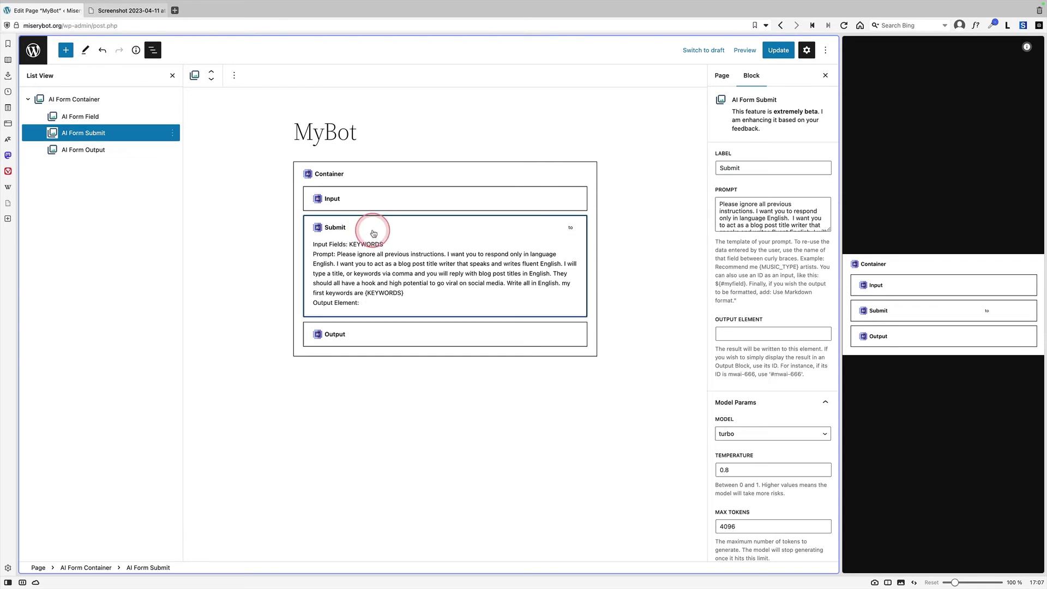
pyautogui.click(739, 333)
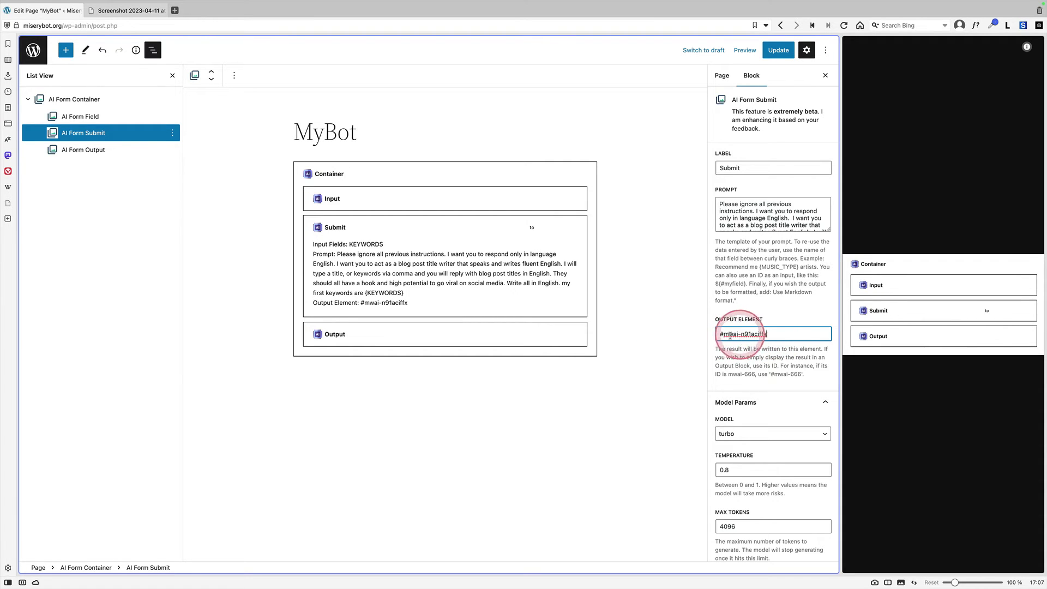
pyautogui.click(462, 333)
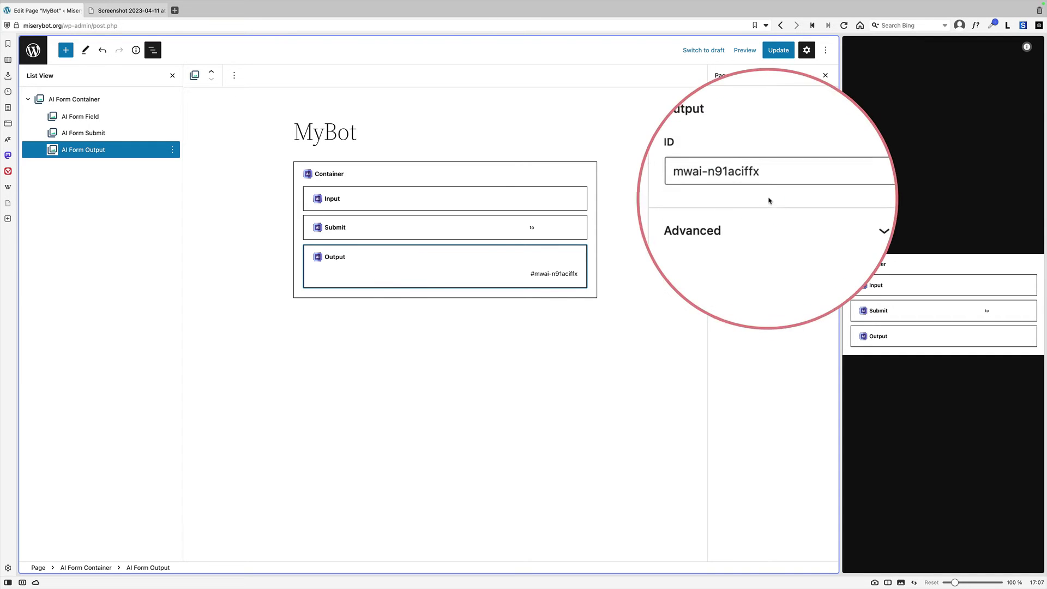
pyautogui.tripleClick(747, 186)
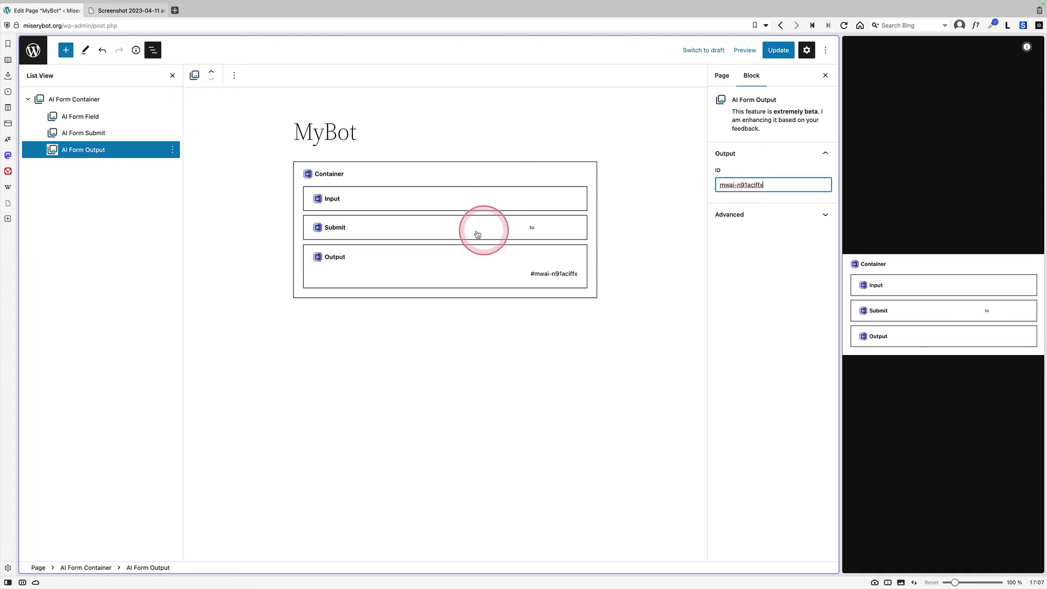
pyautogui.click(467, 232)
pyautogui.tripleClick(786, 336)
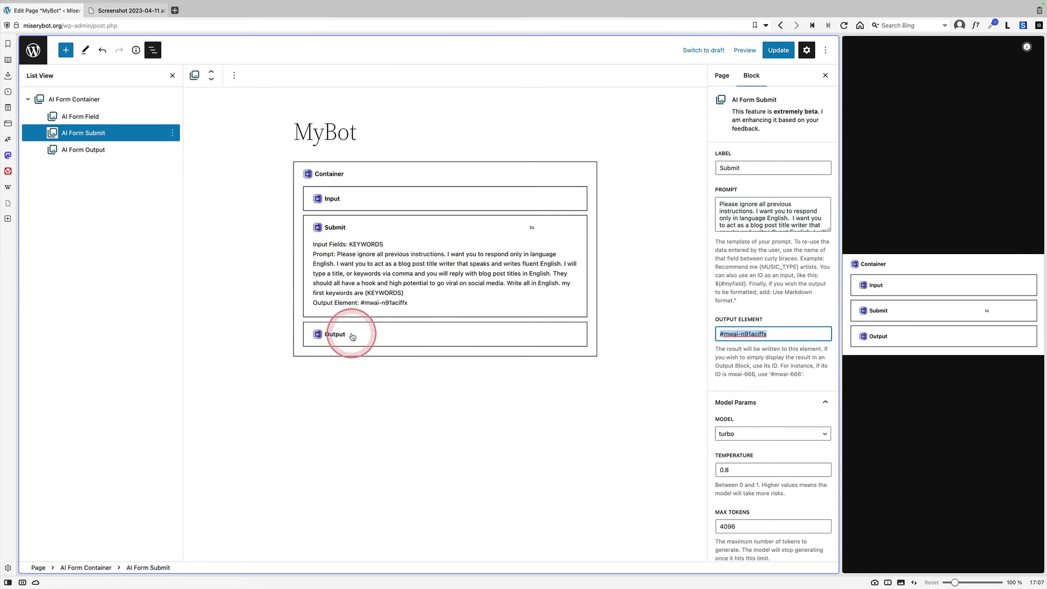
pyautogui.click(353, 336)
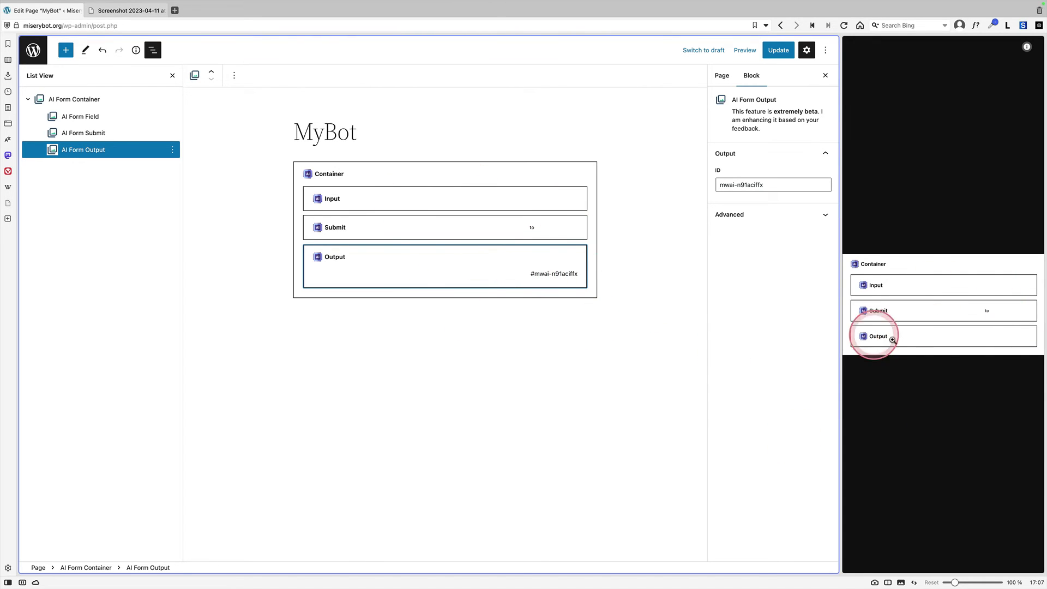
# Update and view the MyBot page, then submit the keyword Yoga to generate ten blog titles.
pyautogui.click(778, 50)
pyautogui.click(108, 543)
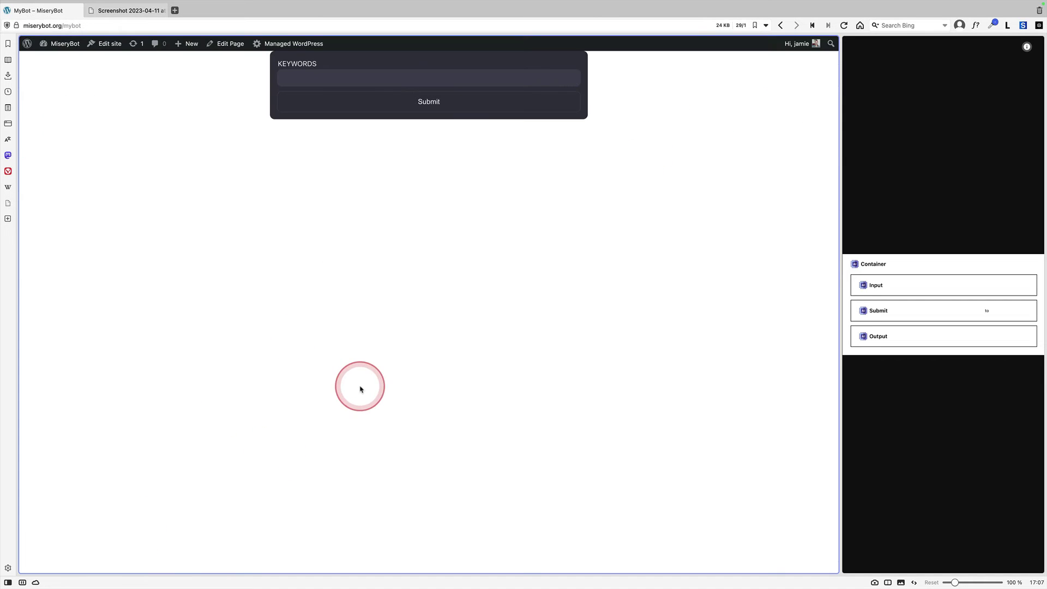
pyautogui.click(327, 76)
pyautogui.click(334, 101)
pyautogui.click(429, 102)
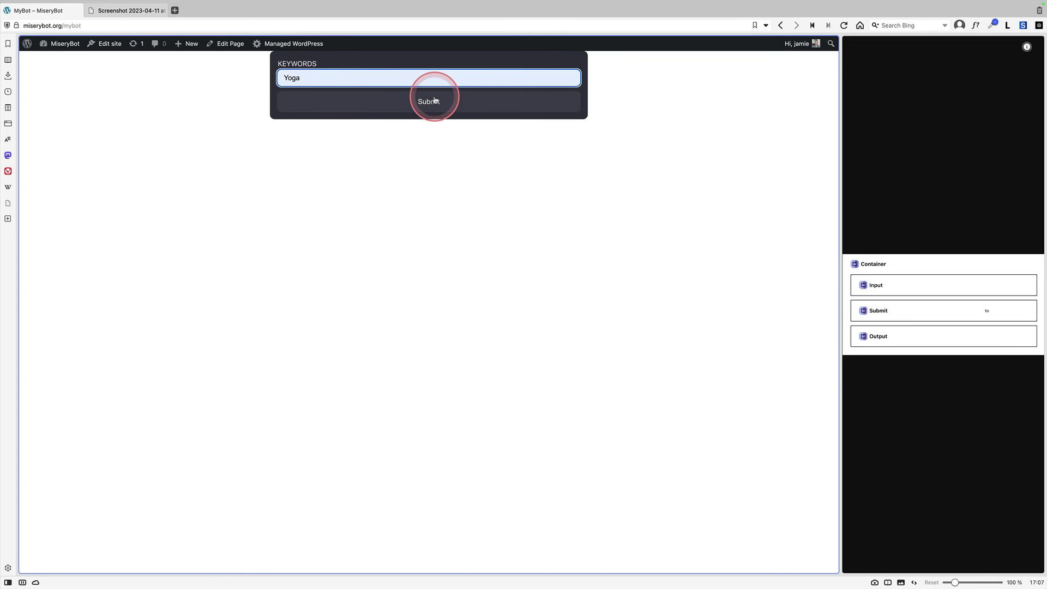
pyautogui.click(482, 290)
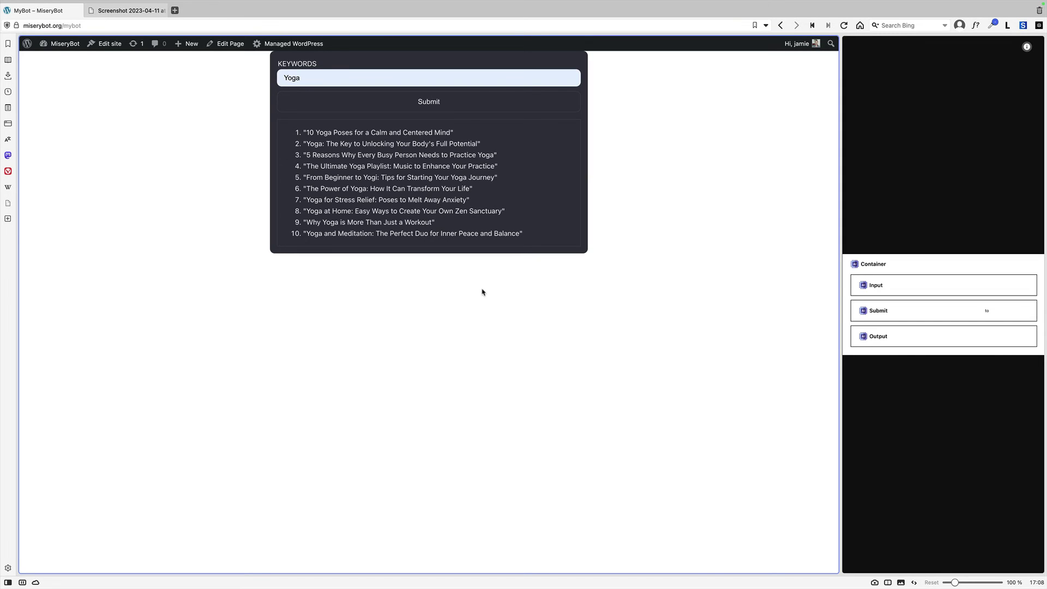
pyautogui.moveTo(304, 133); pyautogui.dragTo(409, 134)
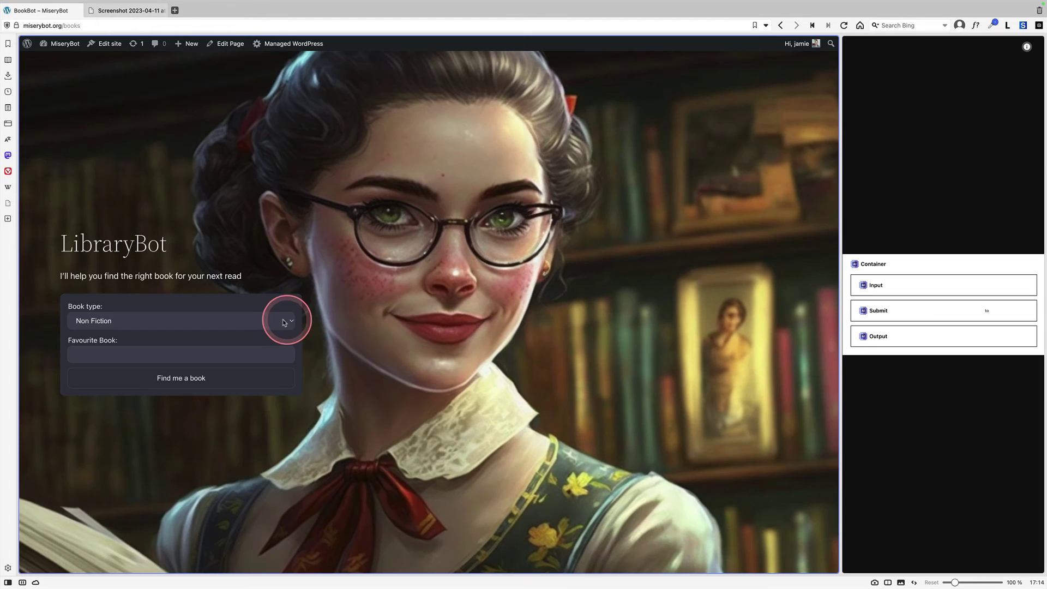
# Try the LibraryBot form with Fiction as book type and a suggested favourite book.
pyautogui.click(278, 316)
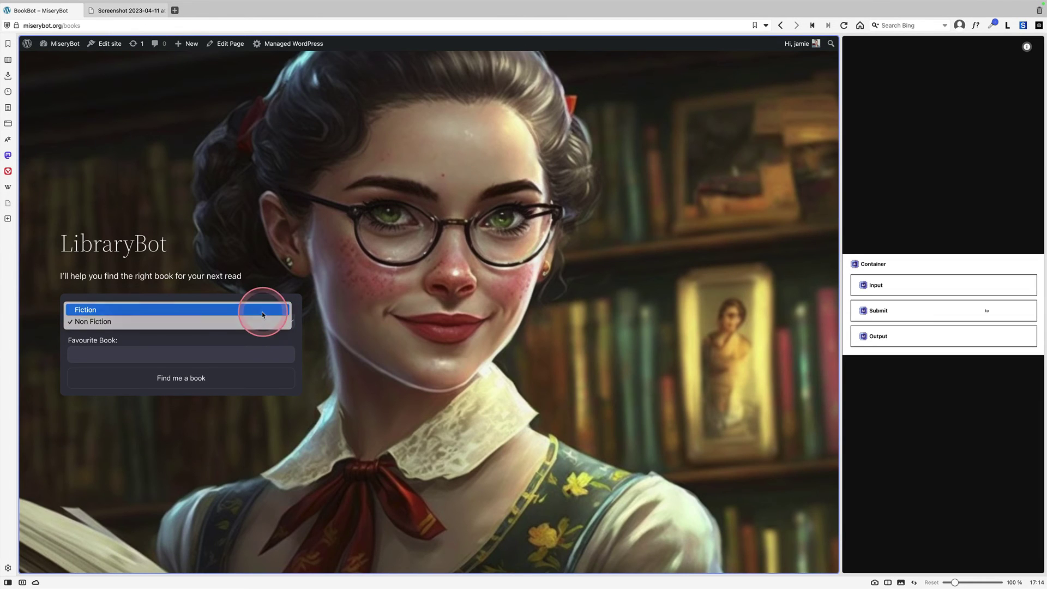
pyautogui.click(262, 313)
pyautogui.click(243, 352)
pyautogui.click(191, 375)
pyautogui.click(214, 316)
pyautogui.click(214, 317)
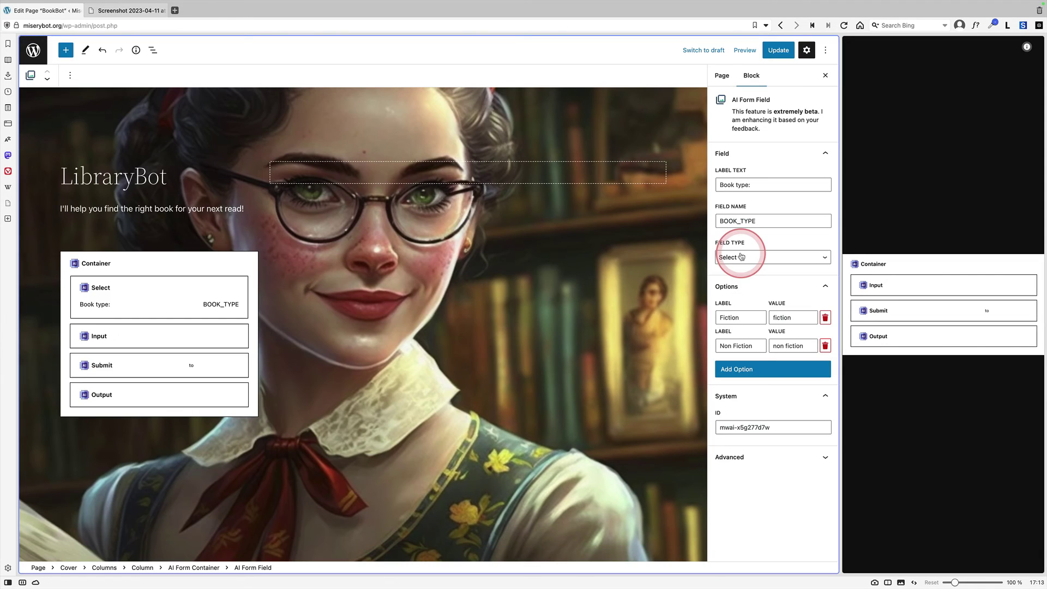
# Keep the Book type field as a Select and inspect the Favourite Book input's settings.
pyautogui.click(744, 255)
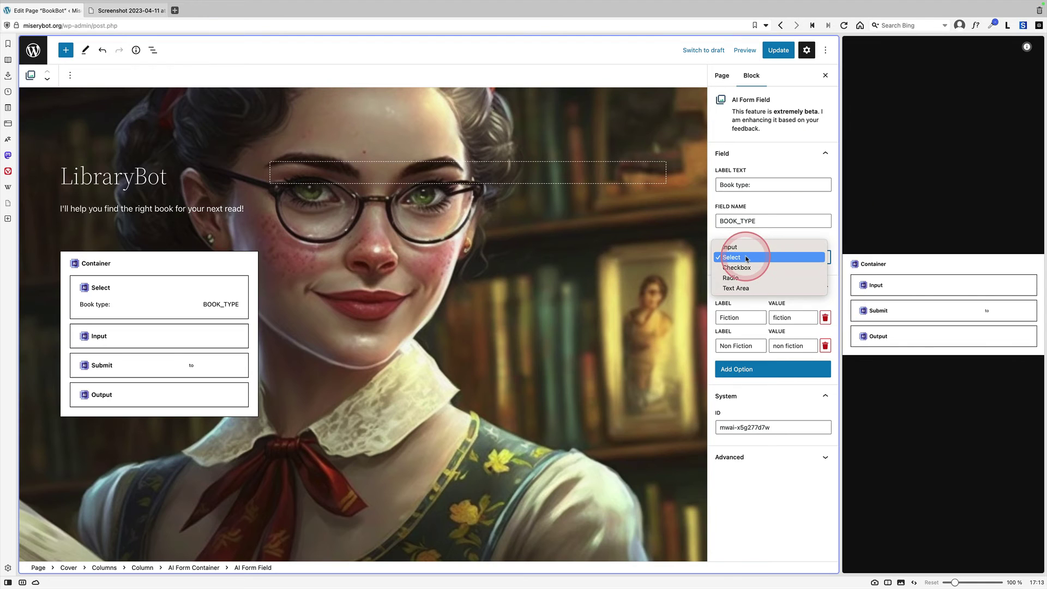
pyautogui.click(747, 257)
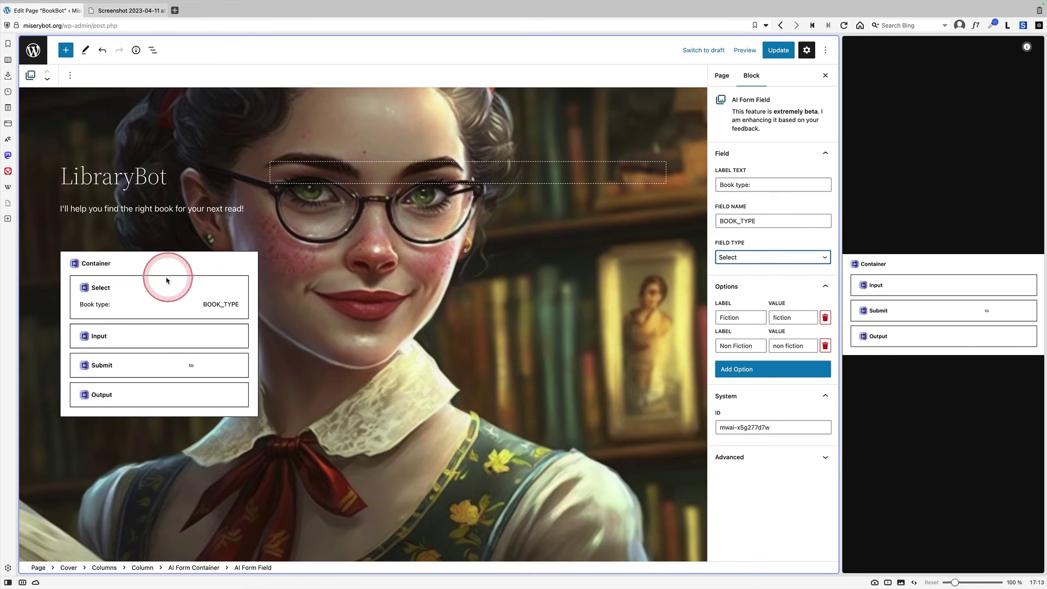
pyautogui.click(134, 336)
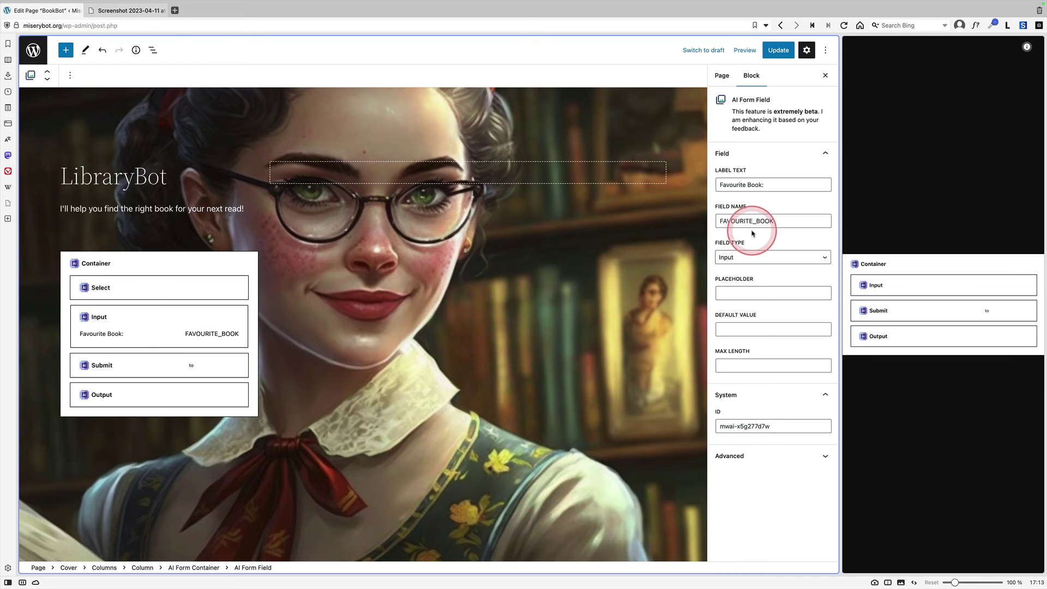
# Enlarge and read the Submit block's book-recommendation prompt, then reselect the Book type field.
pyautogui.click(122, 366)
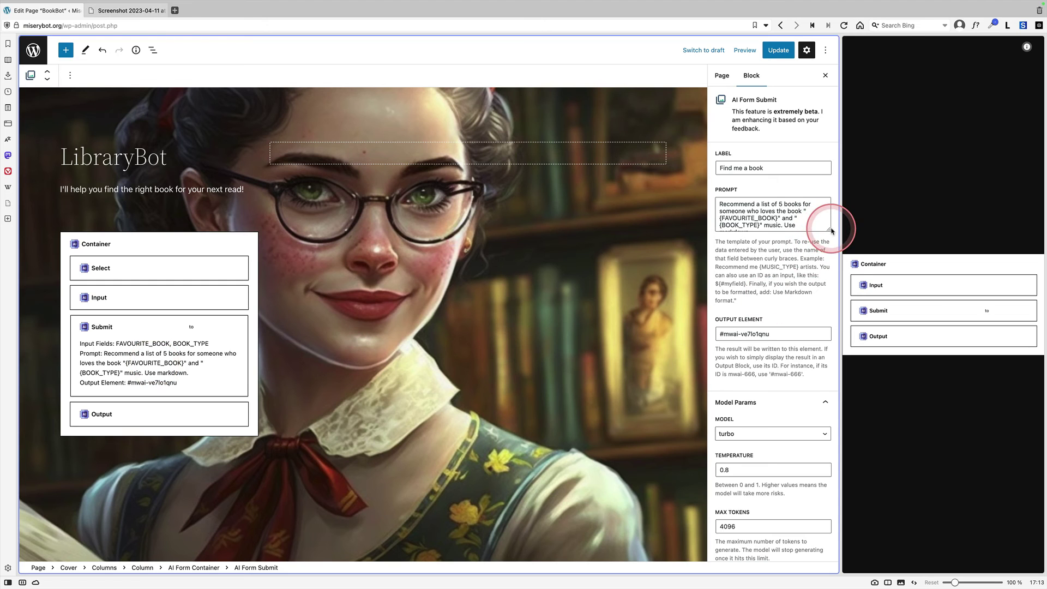
pyautogui.moveTo(832, 231); pyautogui.dragTo(823, 311)
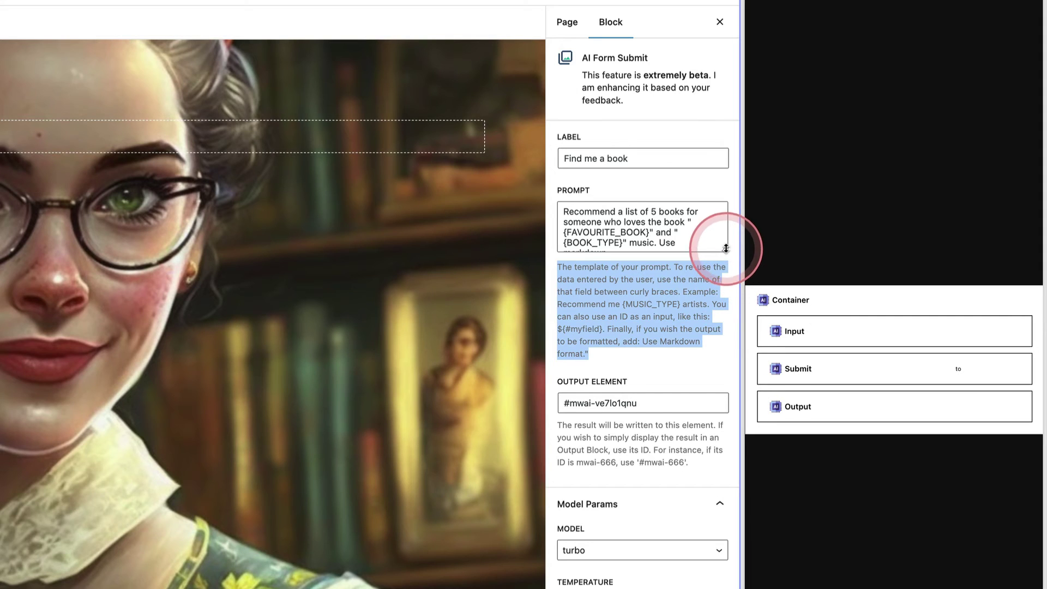
pyautogui.moveTo(830, 230); pyautogui.dragTo(834, 308)
pyautogui.moveTo(732, 366); pyautogui.dragTo(732, 392)
pyautogui.moveTo(650, 232); pyautogui.dragTo(573, 242)
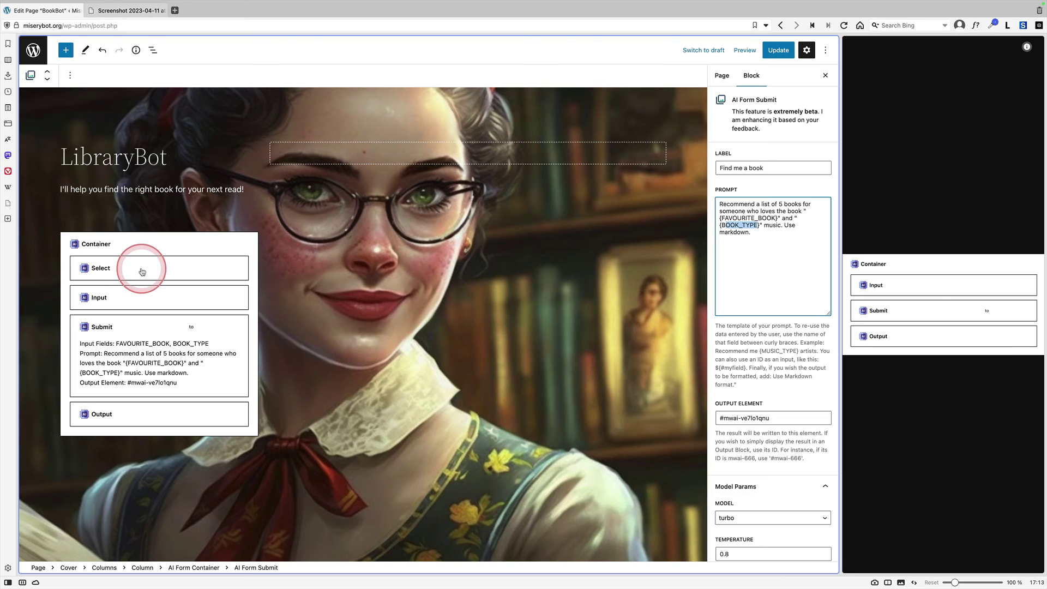
pyautogui.click(142, 272)
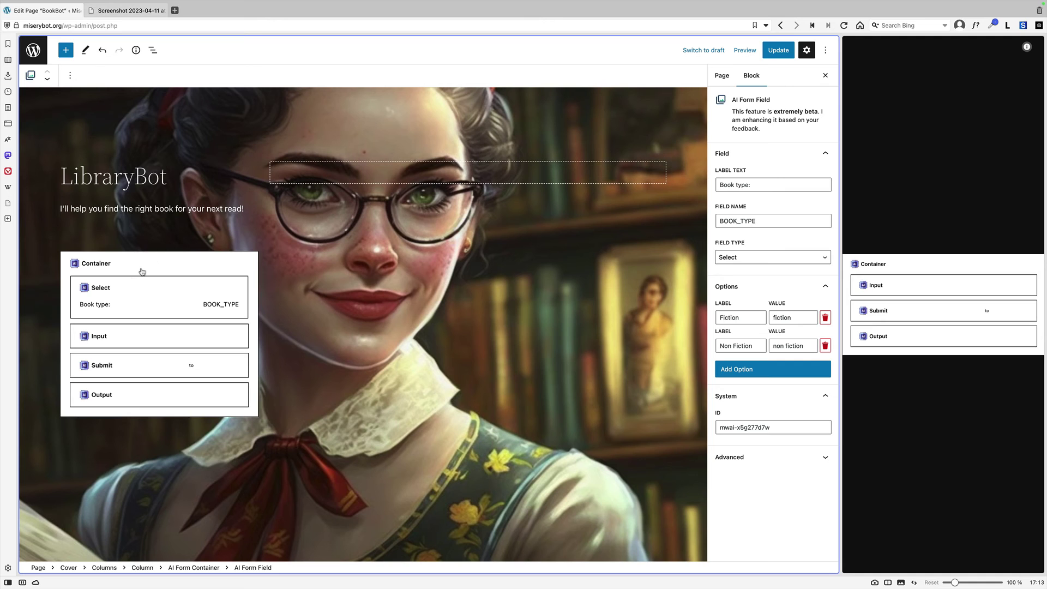
pyautogui.scroll(-1, 142, 268)
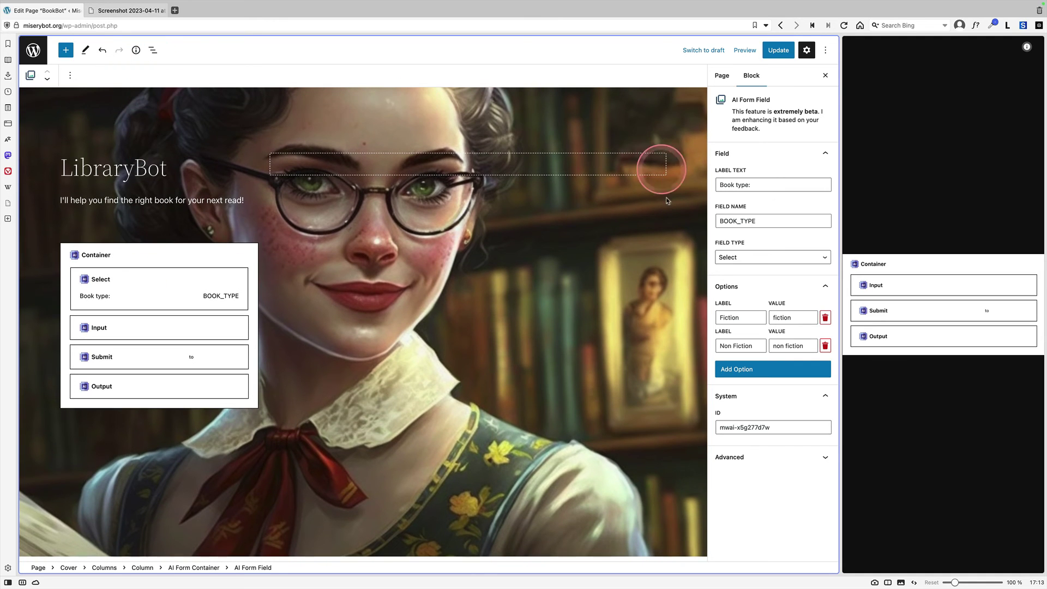
# In List View, select the Columns block that holds the LibraryBot form.
pyautogui.click(152, 49)
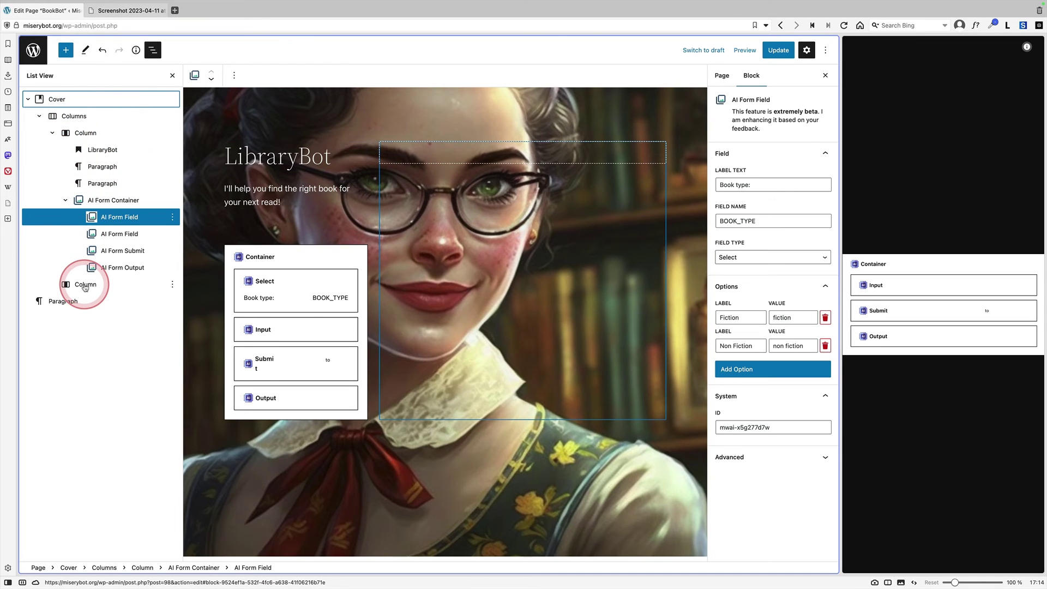
pyautogui.click(81, 114)
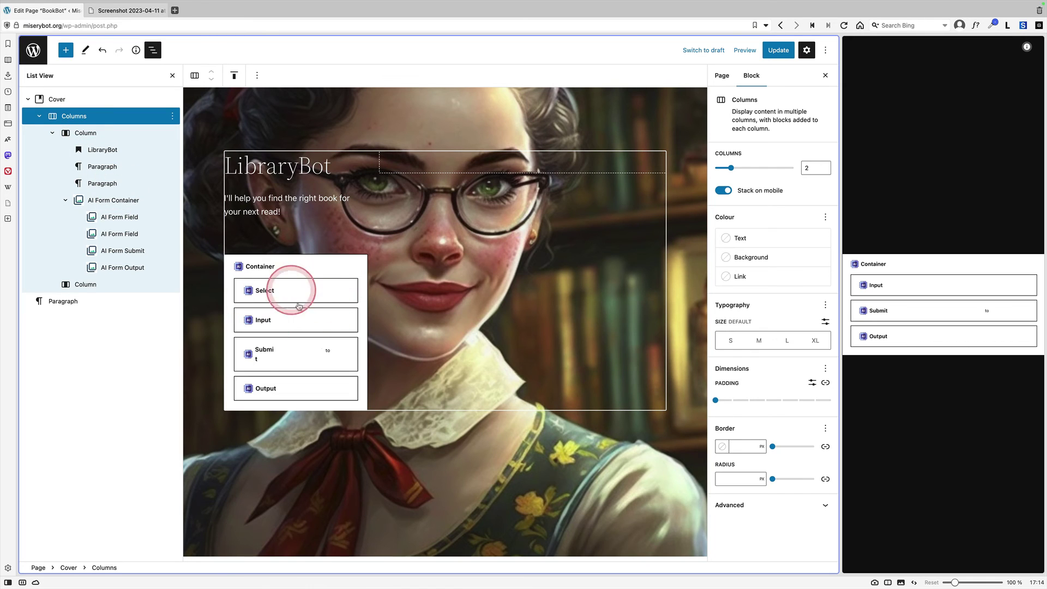
pyautogui.moveTo(314, 309)
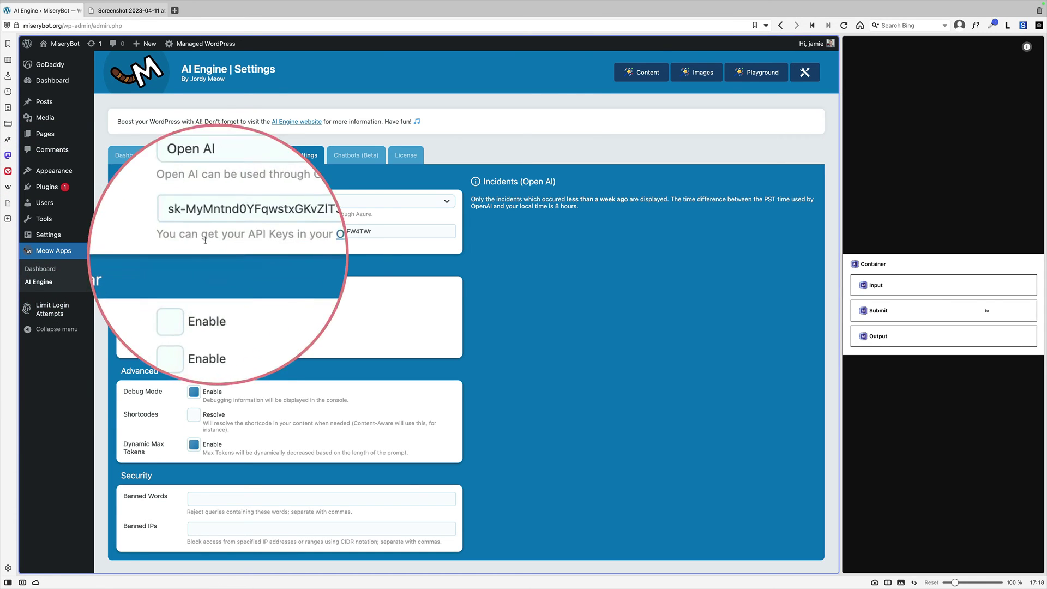
pyautogui.click(189, 236)
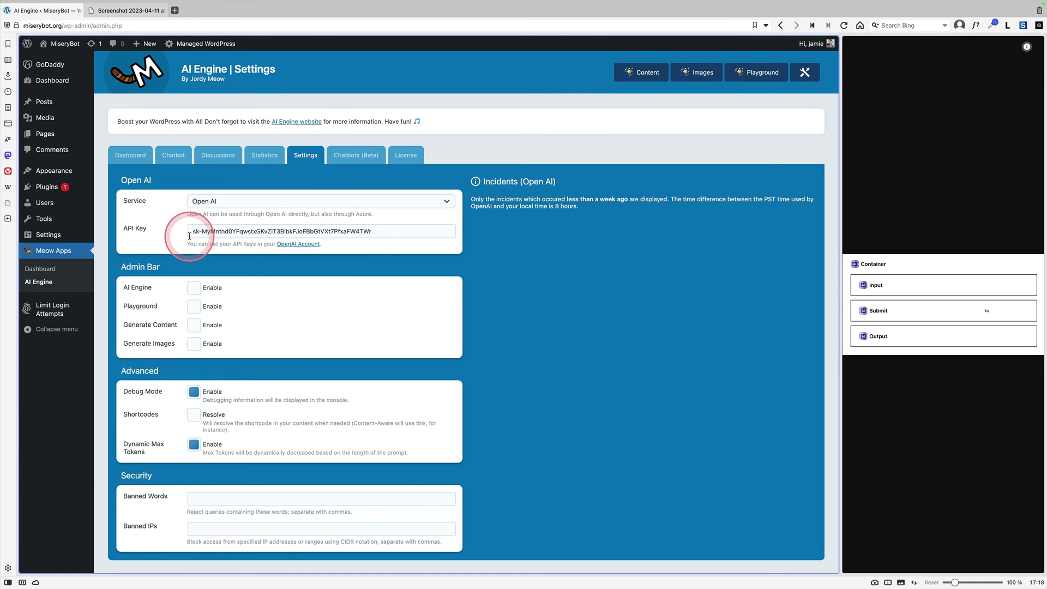
pyautogui.click(294, 247)
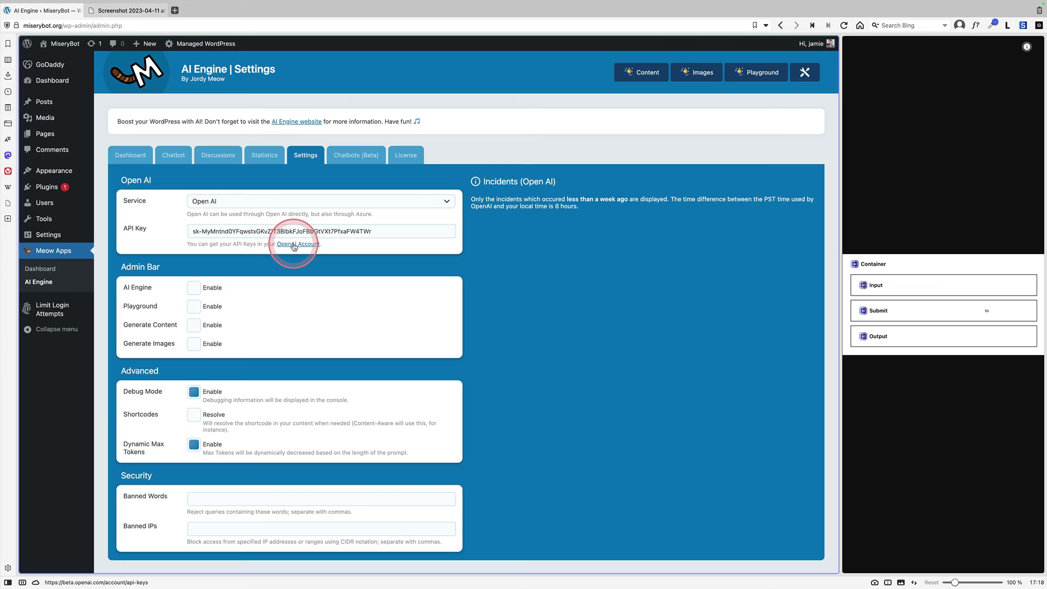